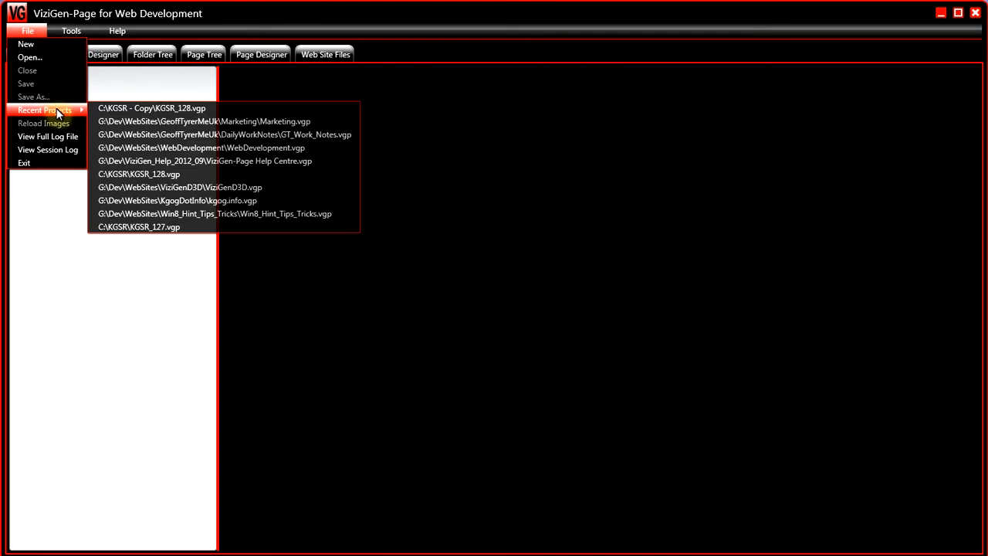
# Open the recent project C:\KGSR - Copy\KGSR_128.vgp and show its Resort template in the Template Designer.
pyautogui.click(139, 108)
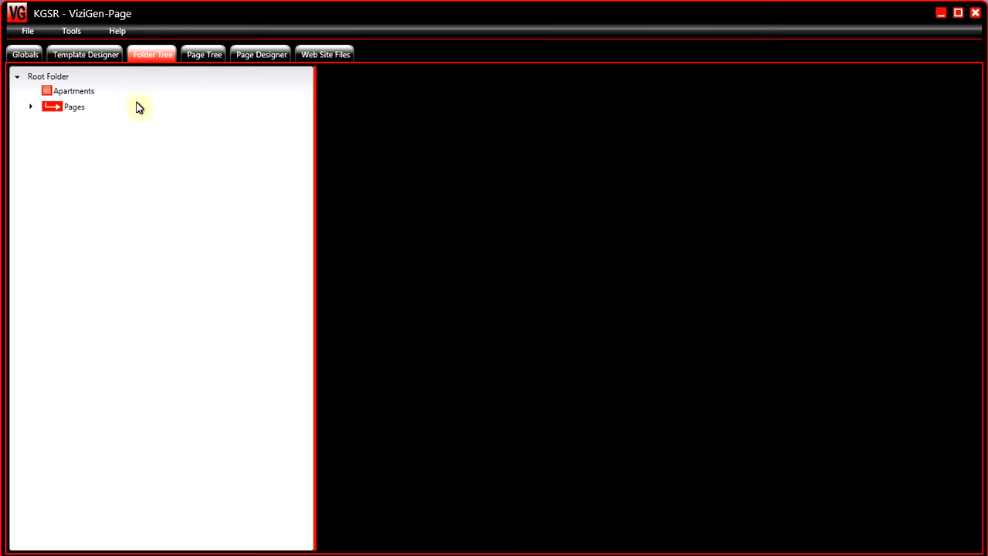
pyautogui.click(94, 55)
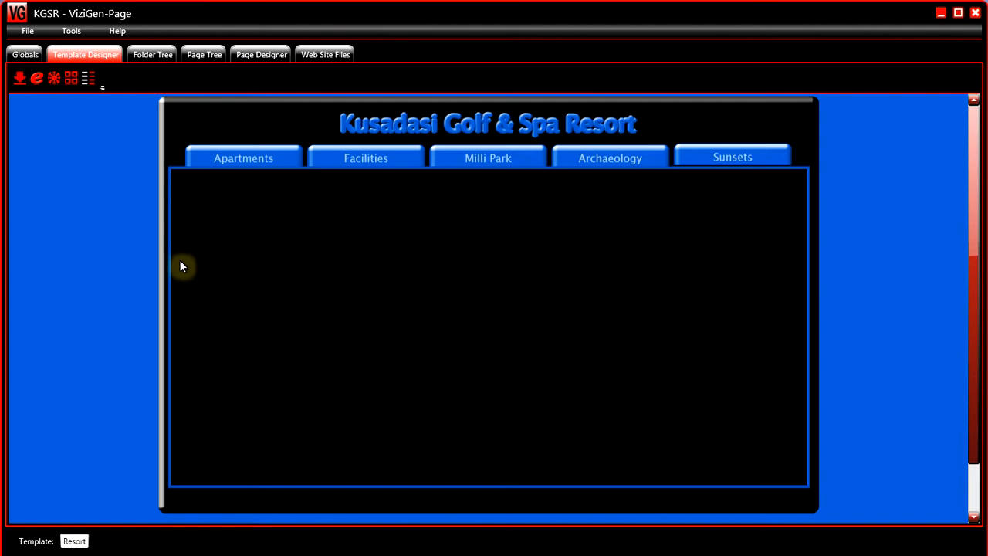
# Set the box effect of the Resort template's Page Body to (None) and apply the update.
pyautogui.click(19, 77)
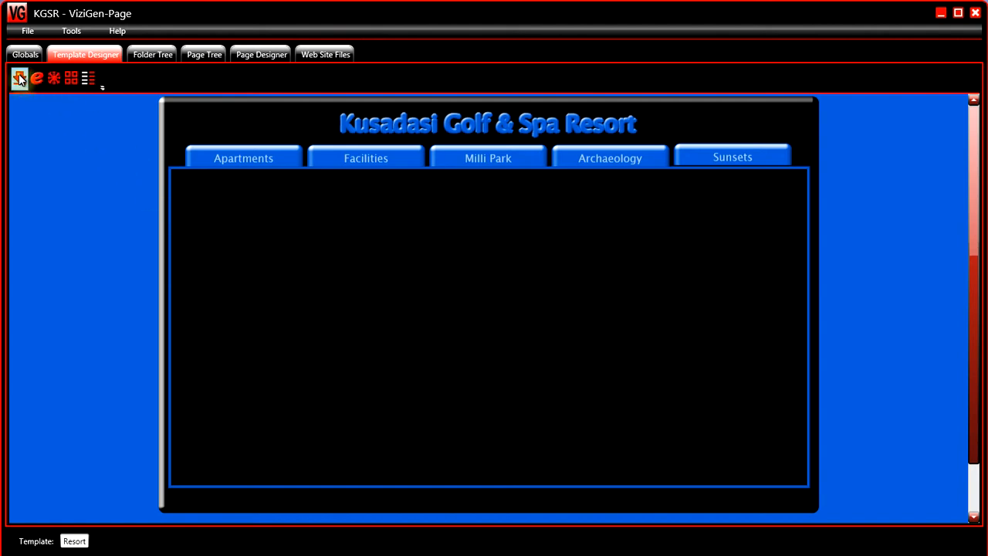
pyautogui.click(181, 106)
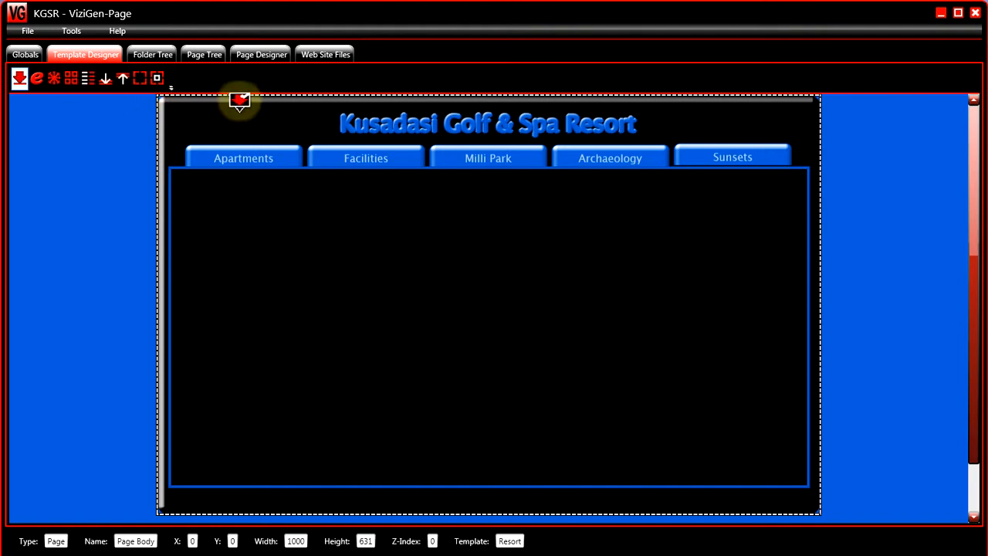
pyautogui.click(88, 79)
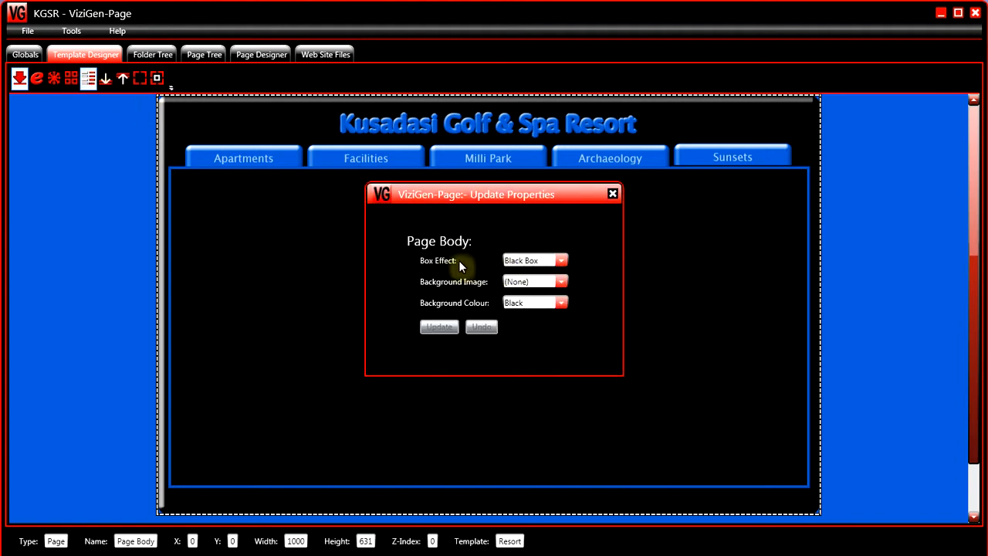
pyautogui.click(561, 264)
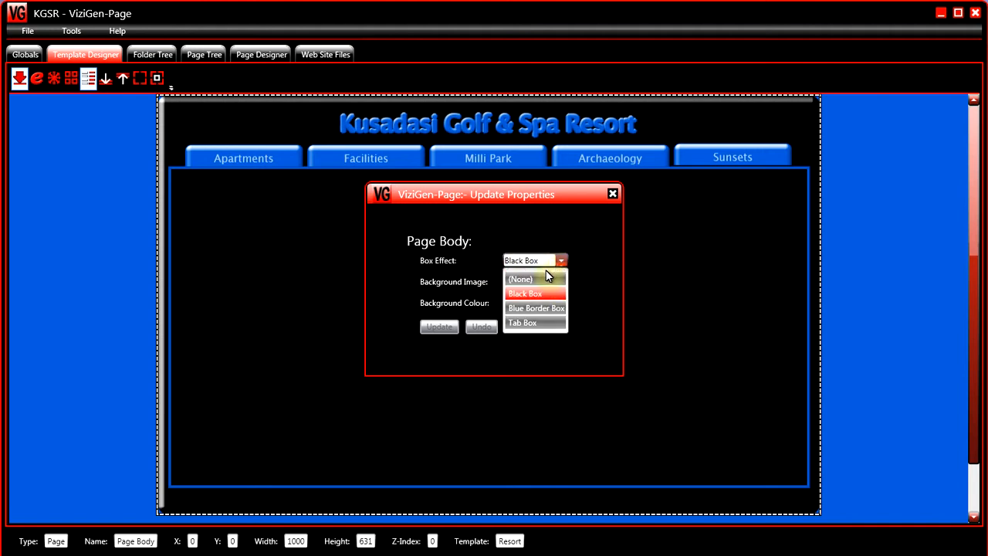
pyautogui.click(541, 280)
pyautogui.click(440, 327)
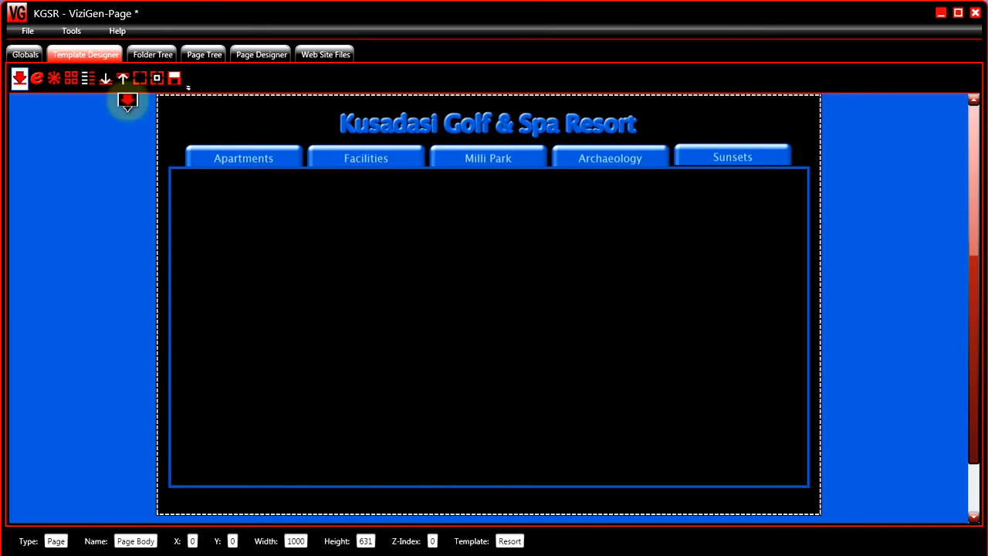
# Set the Page Body's box effect to Black Box and apply the update.
pyautogui.click(88, 78)
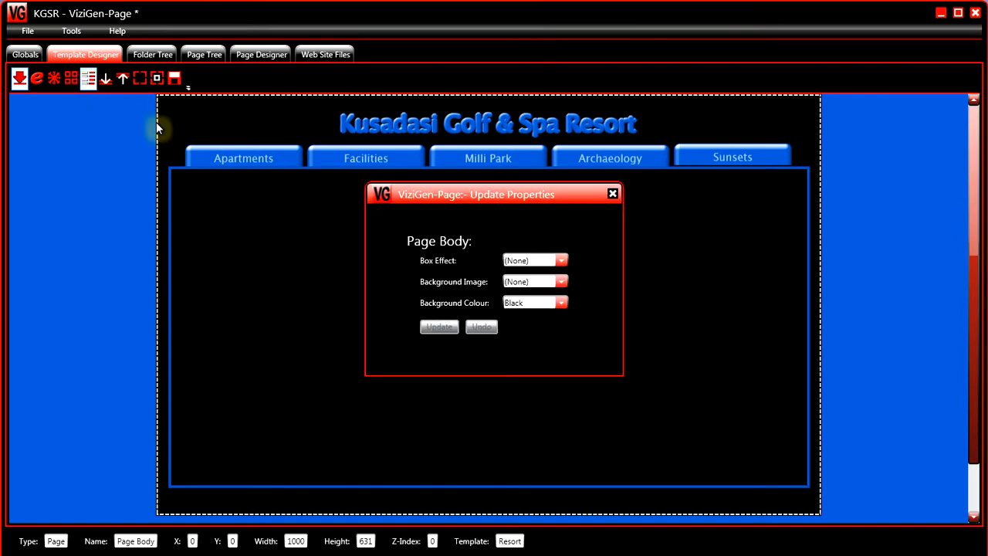
pyautogui.click(563, 262)
pyautogui.click(534, 294)
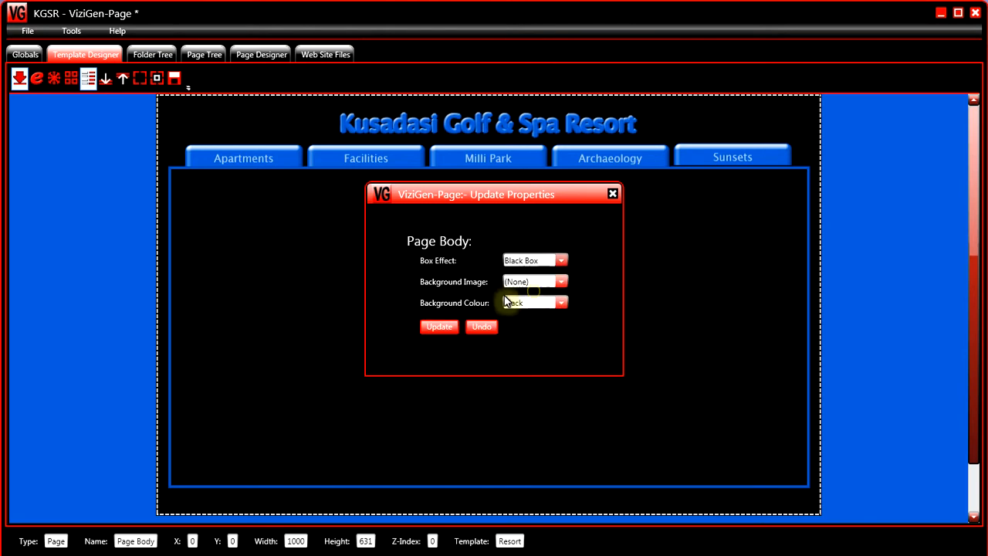
pyautogui.click(441, 326)
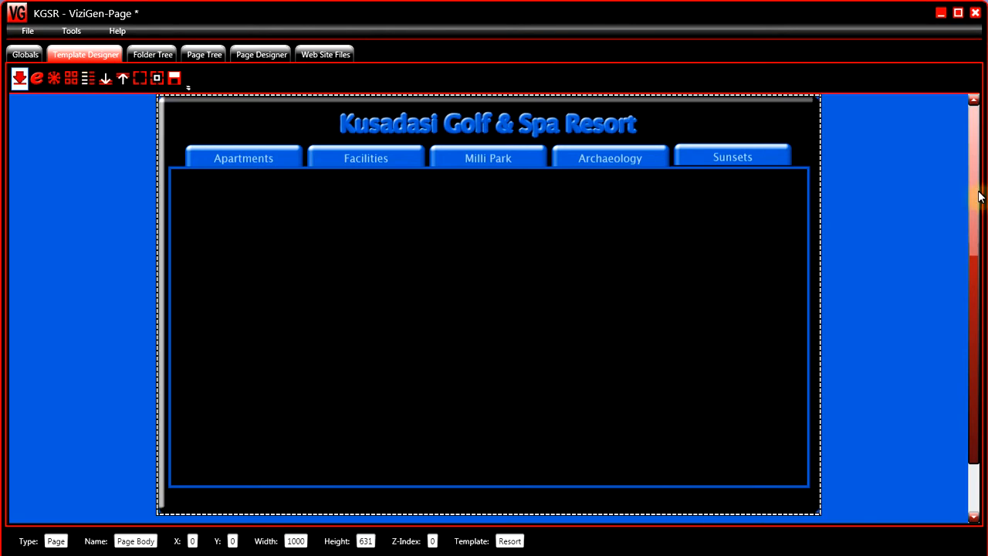
# Open the definition of the Blue Border Box effect among the project's global box effects.
pyautogui.click(31, 52)
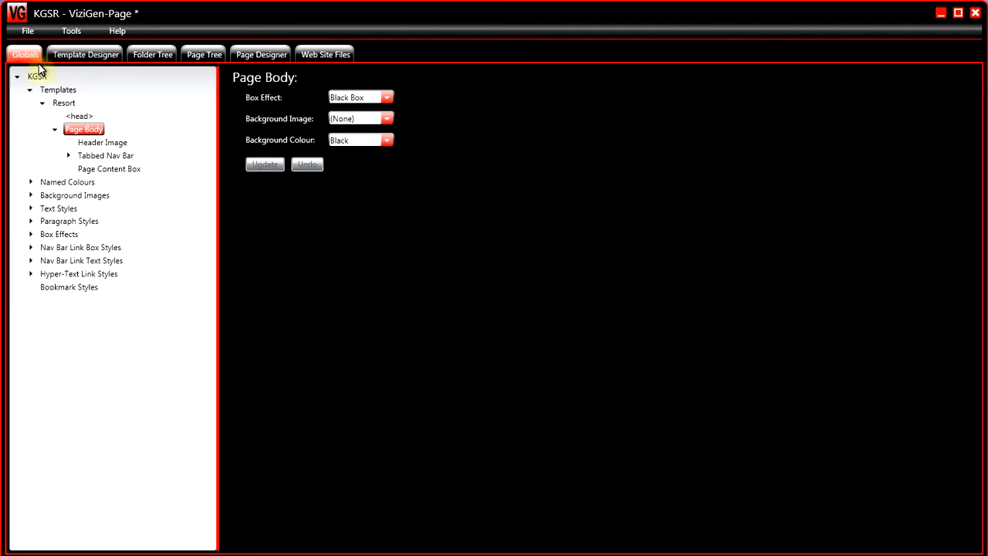
pyautogui.doubleClick(45, 90)
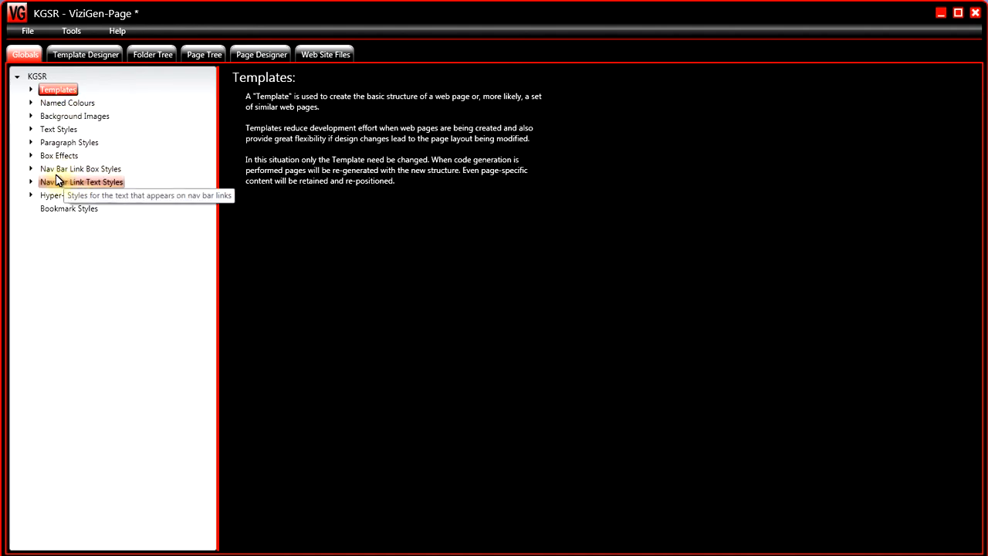
pyautogui.click(32, 157)
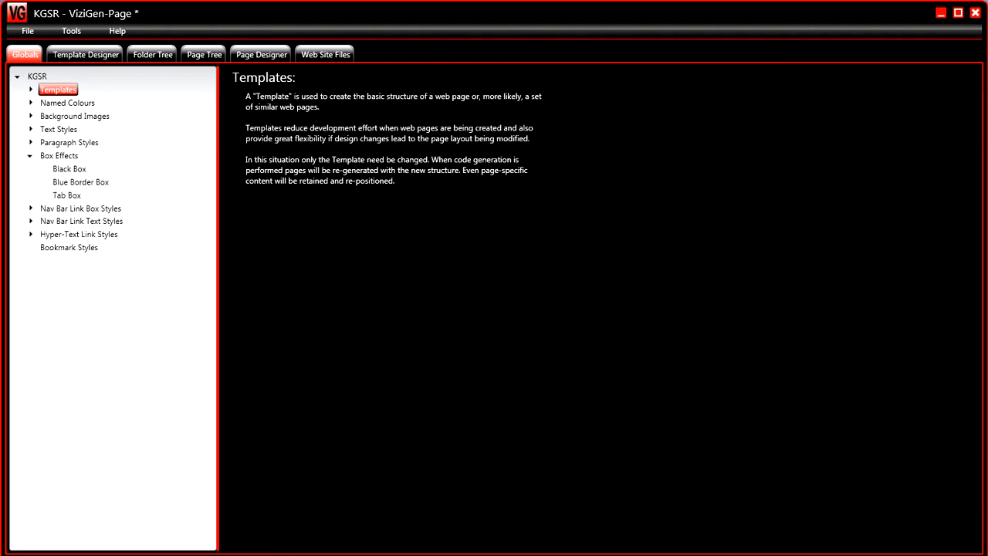
pyautogui.click(77, 182)
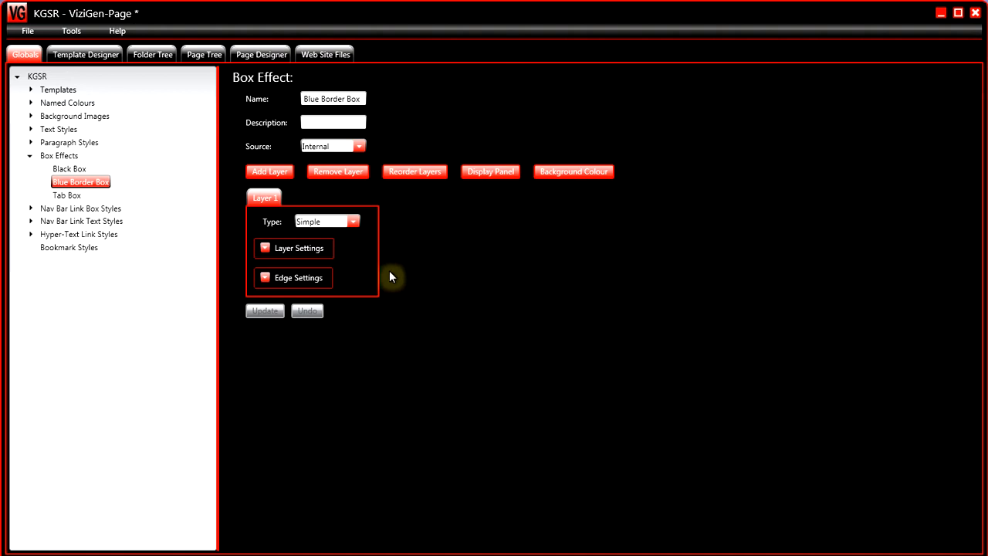
# Examine the Blue Border Box's layer settings, edge settings and available source options.
pyautogui.click(266, 248)
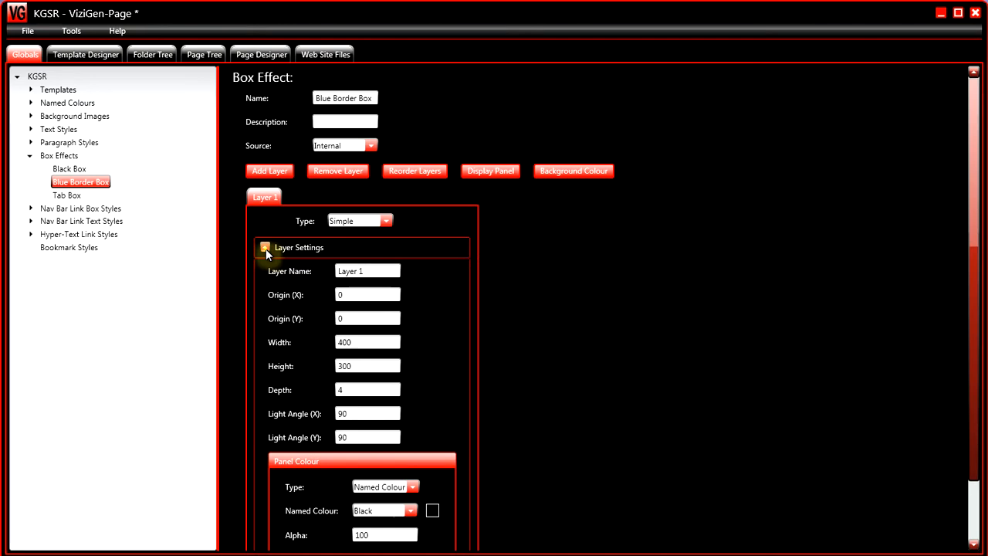
pyautogui.click(266, 247)
pyautogui.click(261, 279)
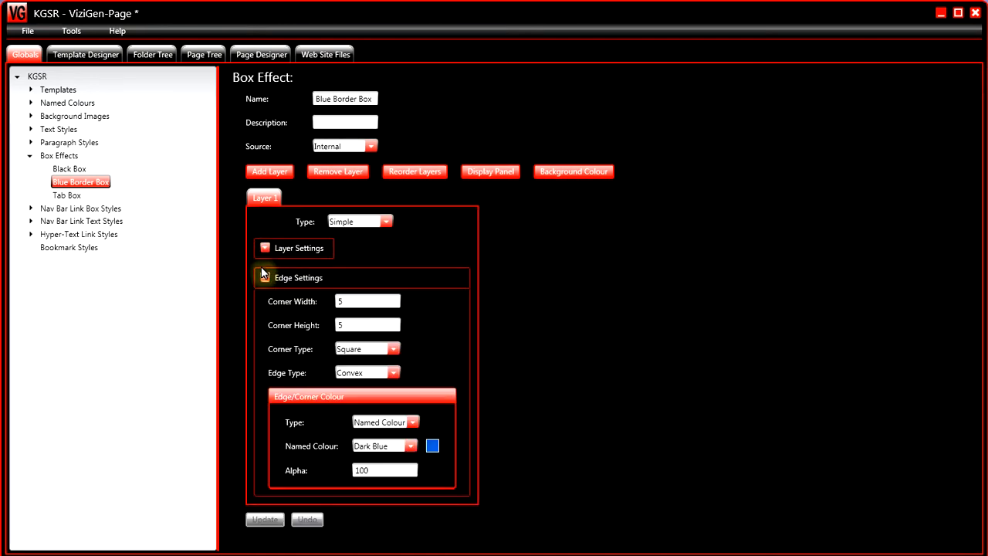
pyautogui.click(261, 276)
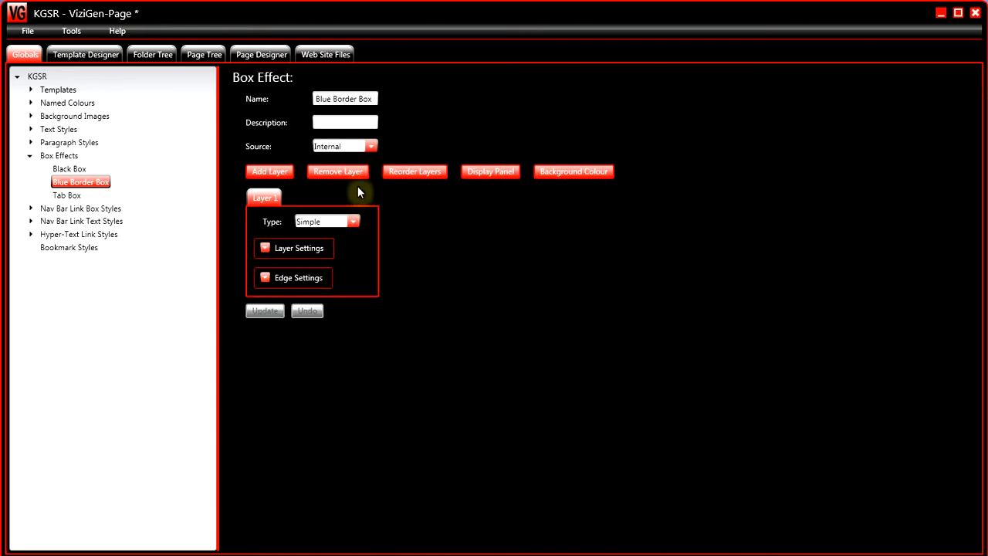
pyautogui.click(371, 146)
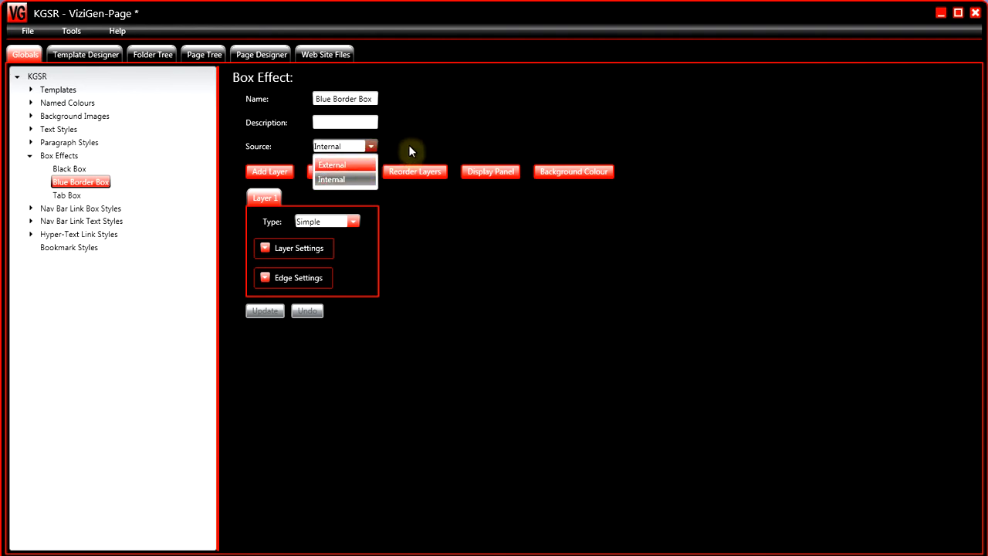
pyautogui.click(409, 145)
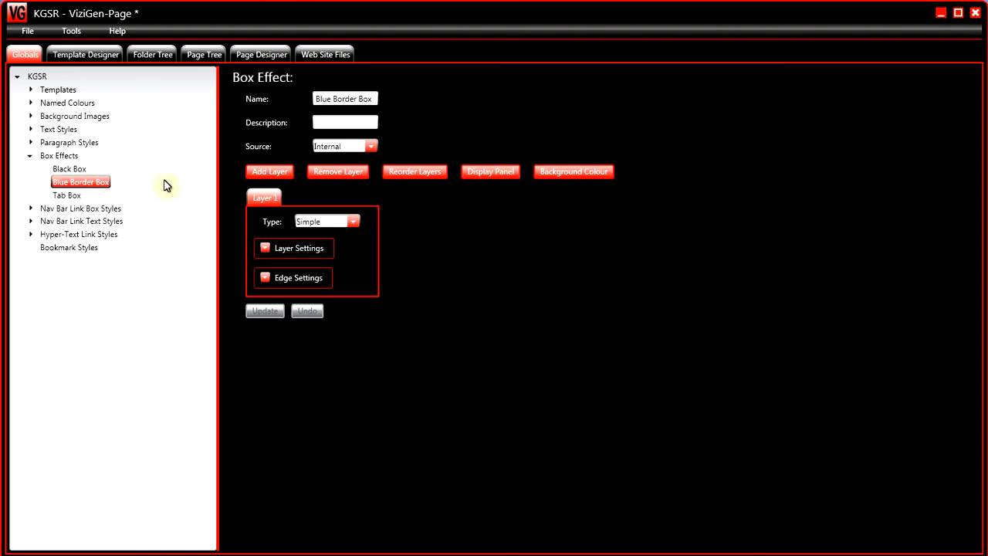
# Display the Blue Border Box preview panel and review Layer 1's layer settings down to the panel colour.
pyautogui.click(467, 173)
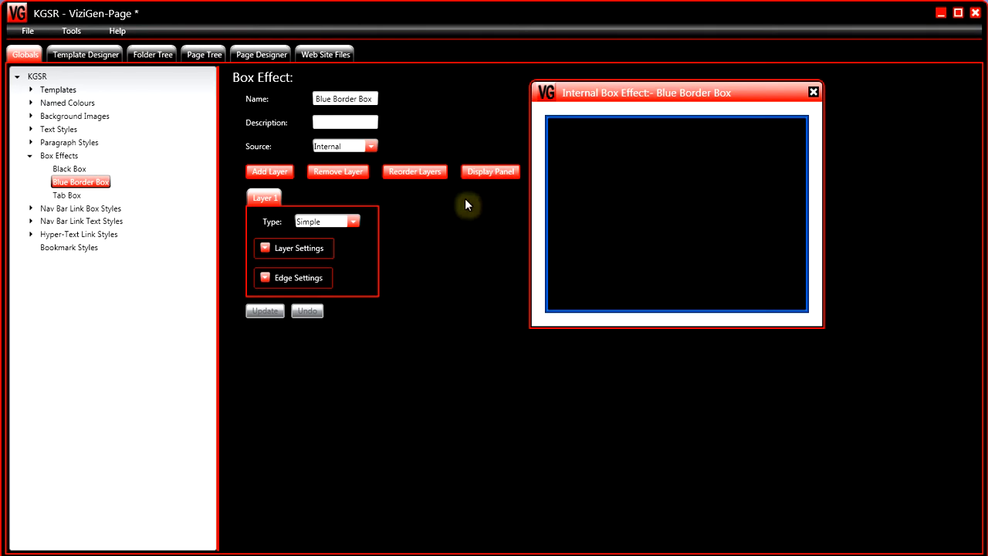
pyautogui.click(265, 248)
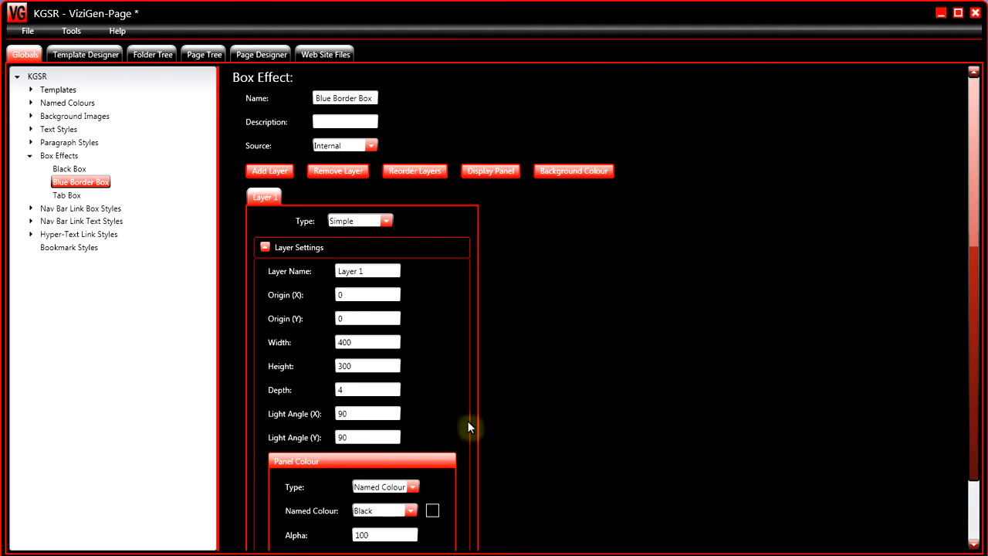
pyautogui.click(337, 416)
pyautogui.moveTo(978, 386); pyautogui.dragTo(977, 424)
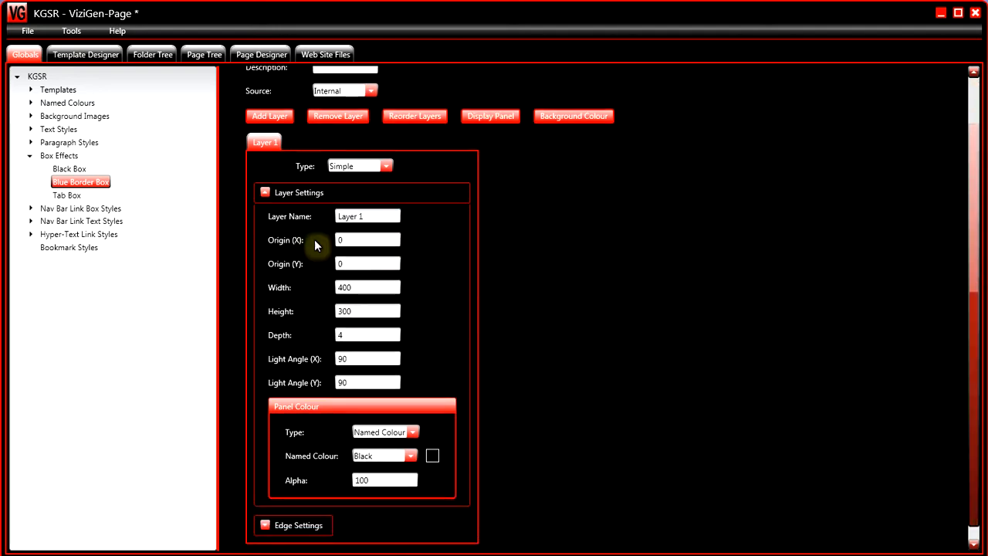
pyautogui.click(264, 193)
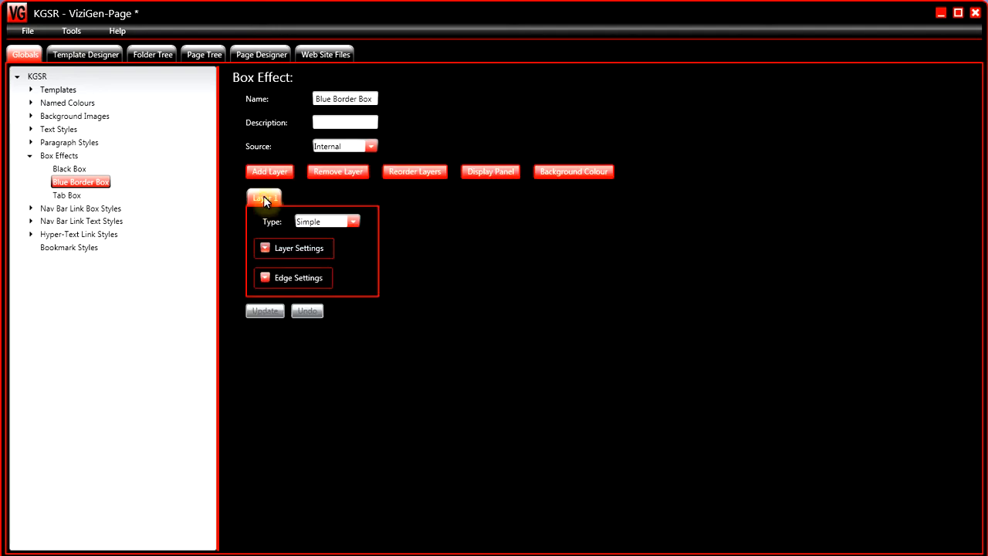
# Review the corner type and edge type options in Layer 1's edge settings.
pyautogui.click(263, 278)
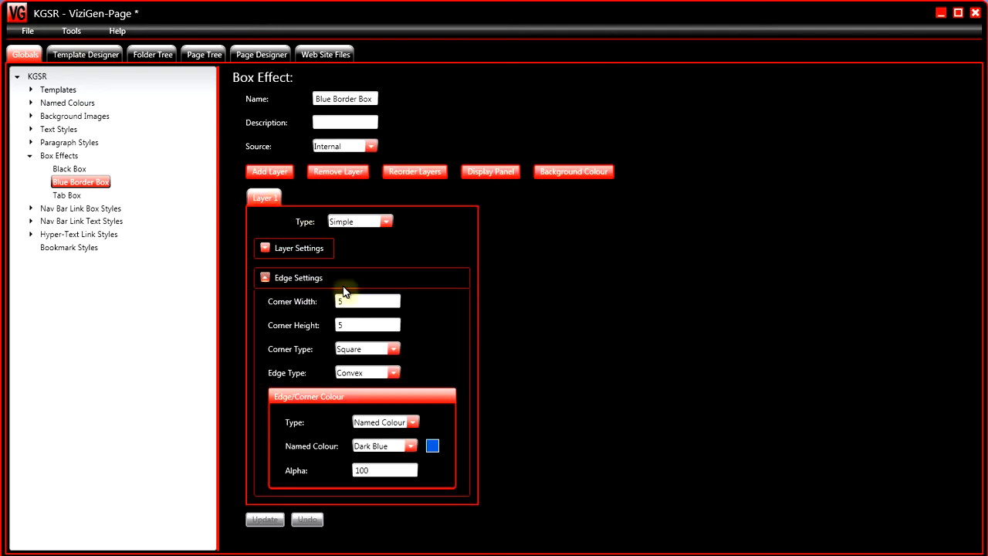
pyautogui.click(394, 350)
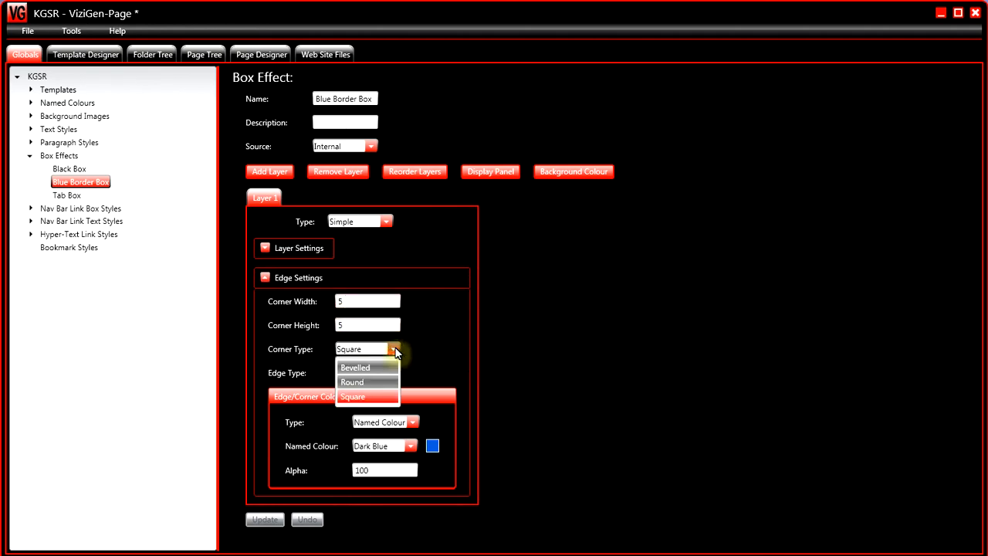
pyautogui.click(417, 356)
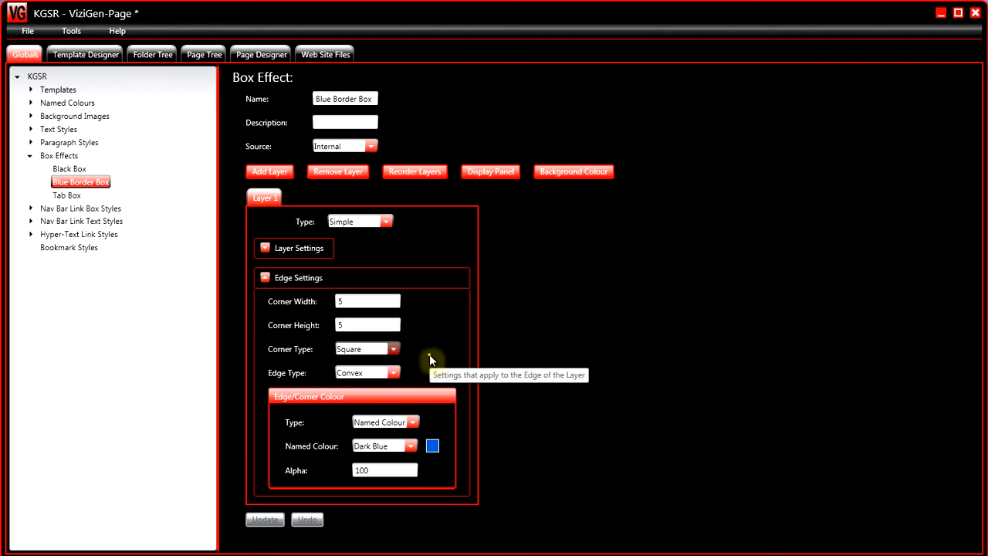
pyautogui.click(395, 374)
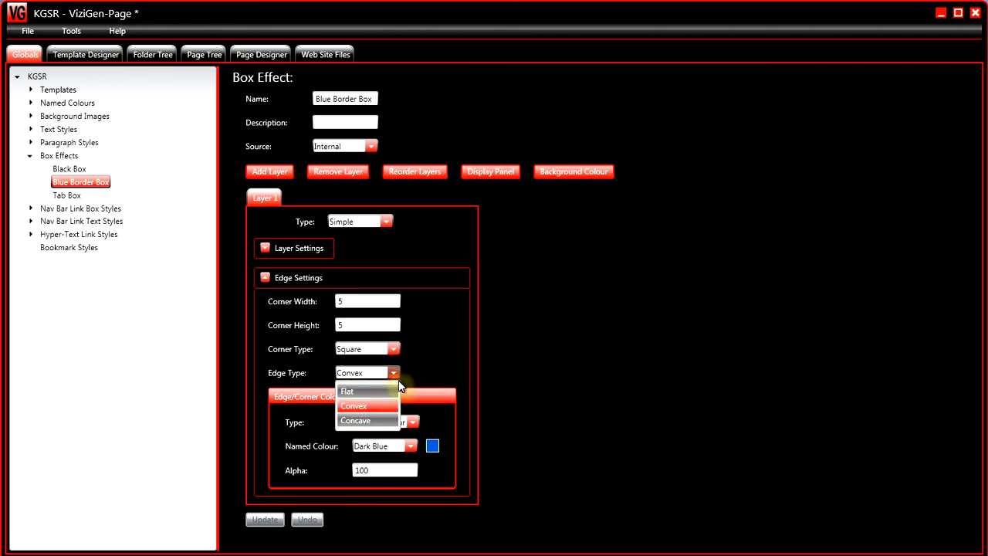
pyautogui.click(439, 346)
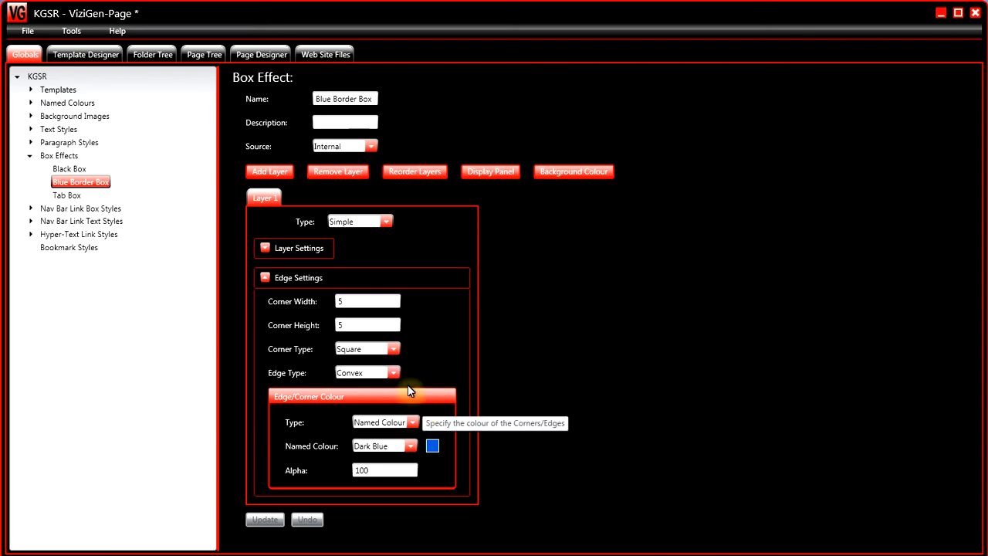
# Set Layer 1's corner width and corner height to 20 and its corner type to Round, then update the box effect.
pyautogui.moveTo(353, 303); pyautogui.dragTo(331, 310)
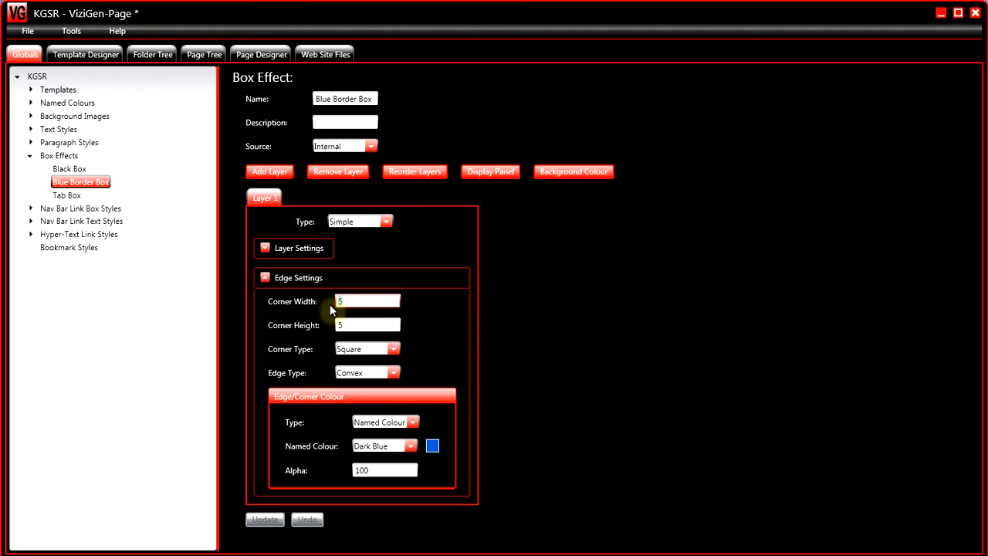
pyautogui.write('20')
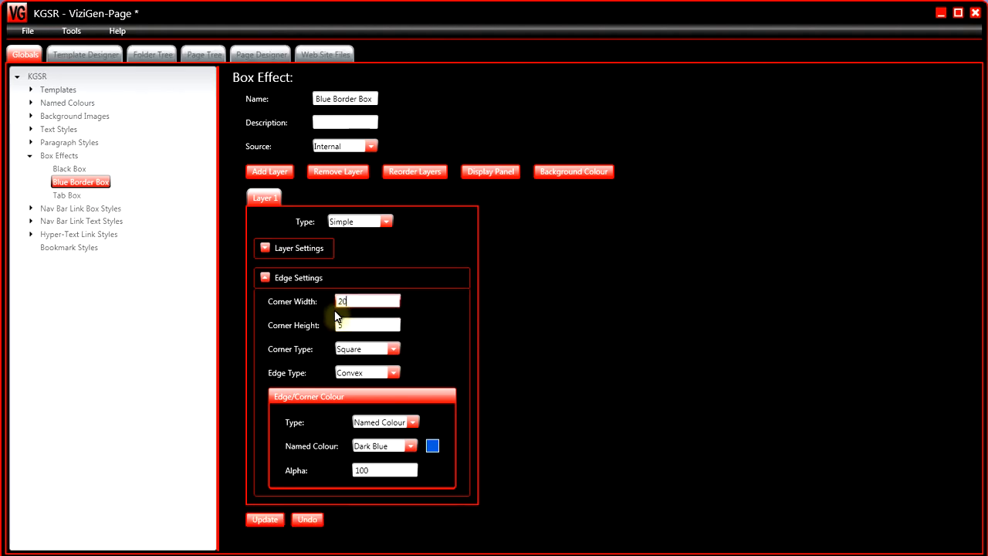
pyautogui.moveTo(349, 326); pyautogui.dragTo(336, 330)
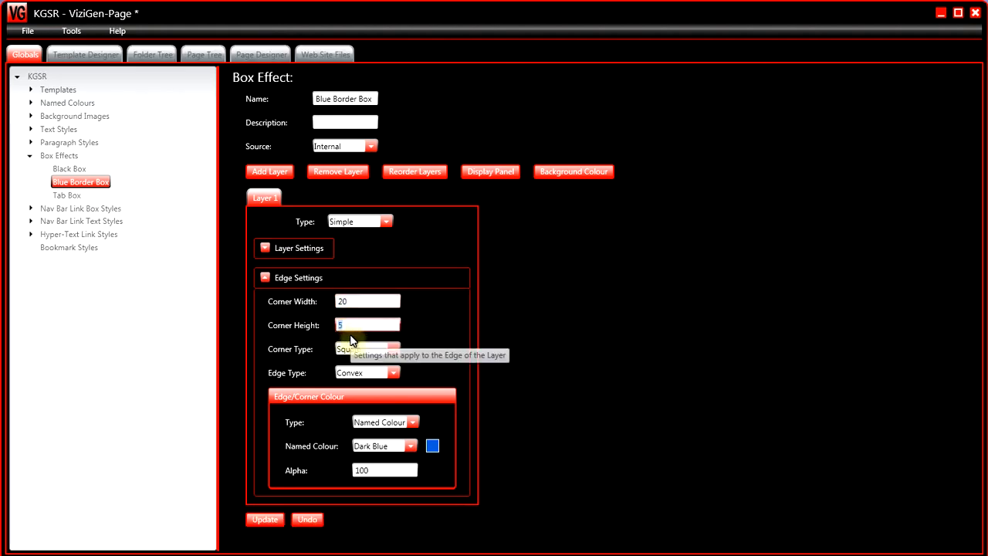
pyautogui.write('20')
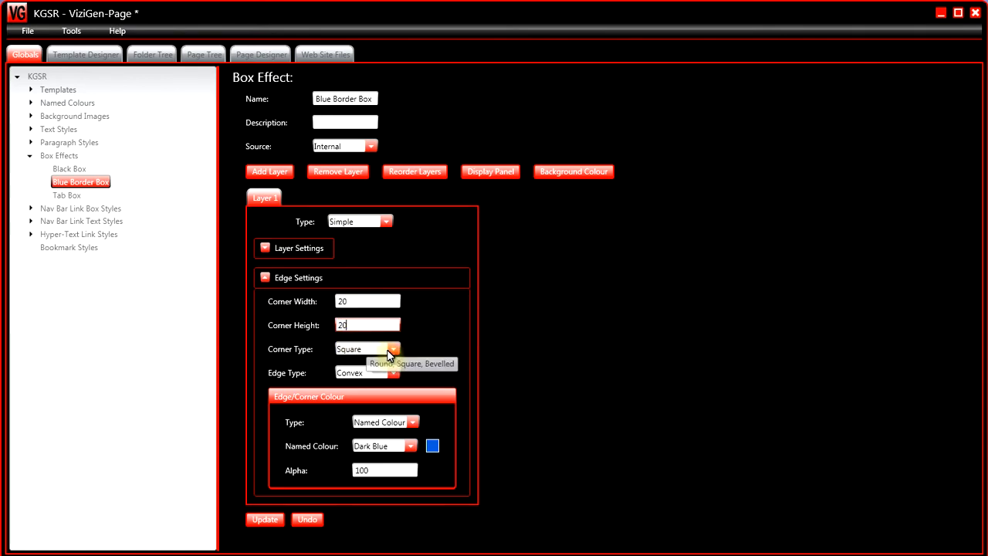
pyautogui.click(394, 351)
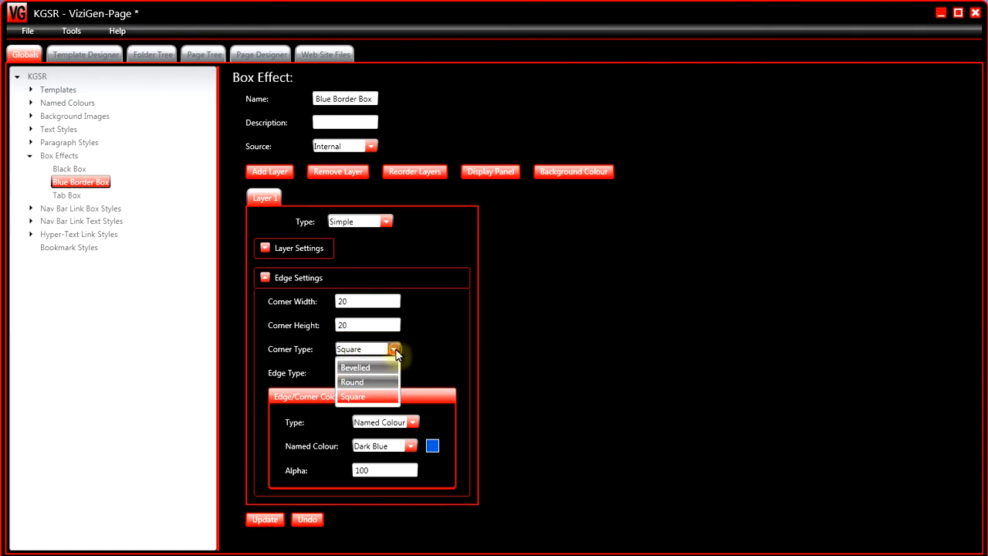
pyautogui.click(363, 380)
pyautogui.click(266, 518)
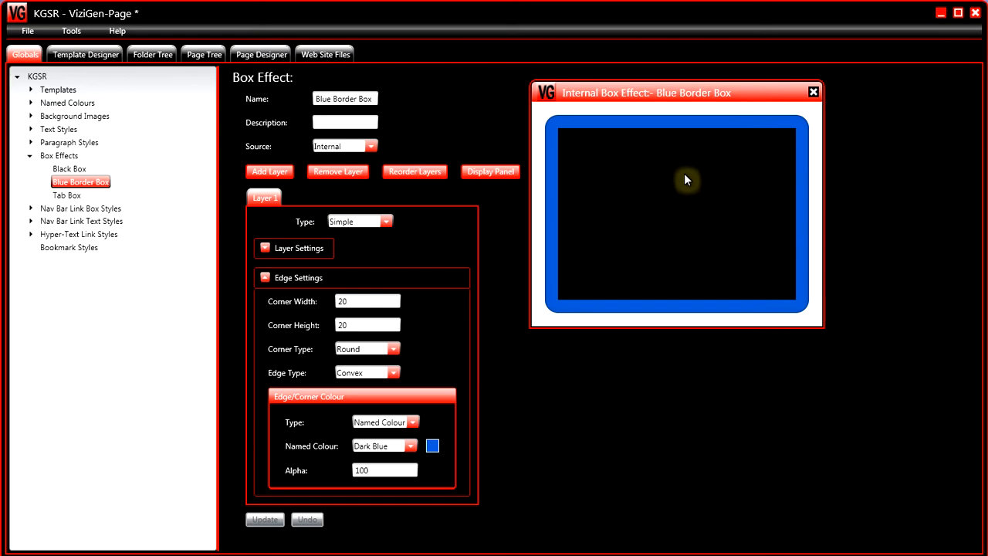
# Set the depth of the Blue Border Box's Layer 1 to 20.
pyautogui.click(264, 277)
pyautogui.click(265, 248)
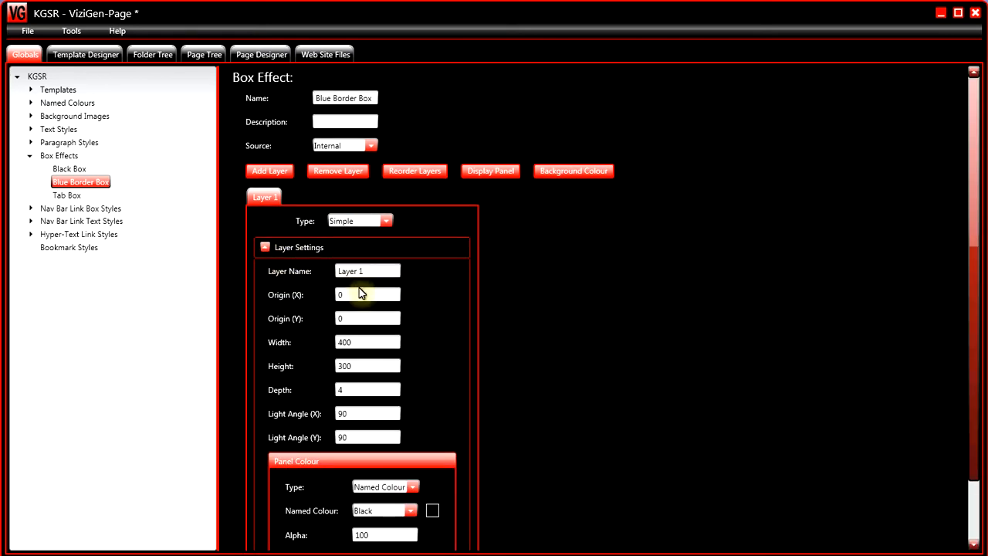
pyautogui.click(331, 386)
pyautogui.press('Delete')
pyautogui.write('20')
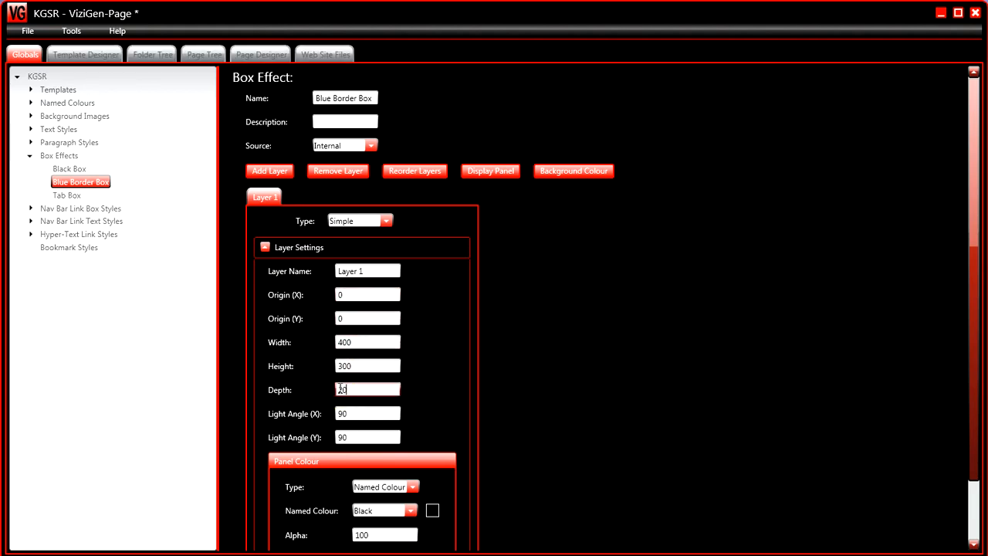
# Set Layer 1's X and Y light angles to 45 and update the box effect.
pyautogui.click(340, 416)
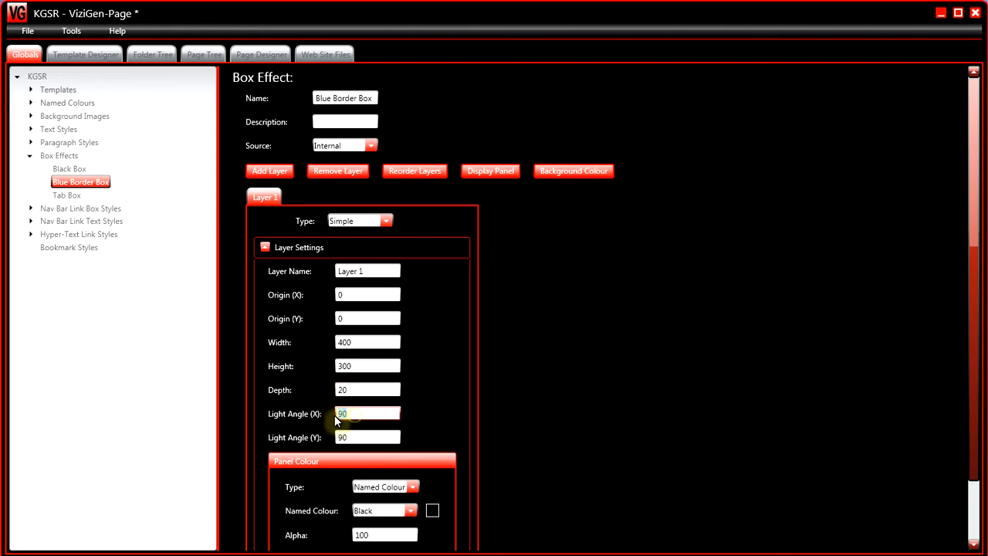
pyautogui.write('45')
pyautogui.click(340, 439)
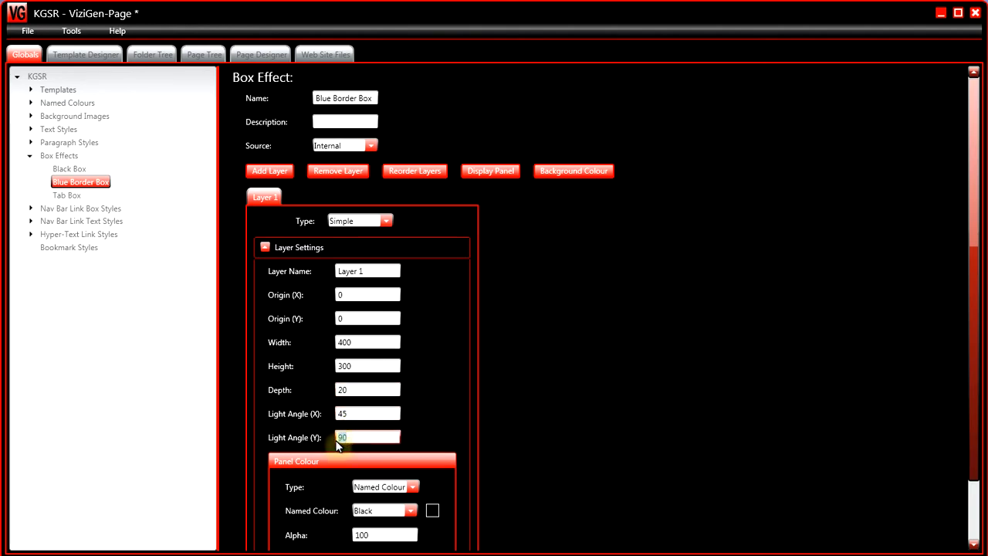
pyautogui.write('45')
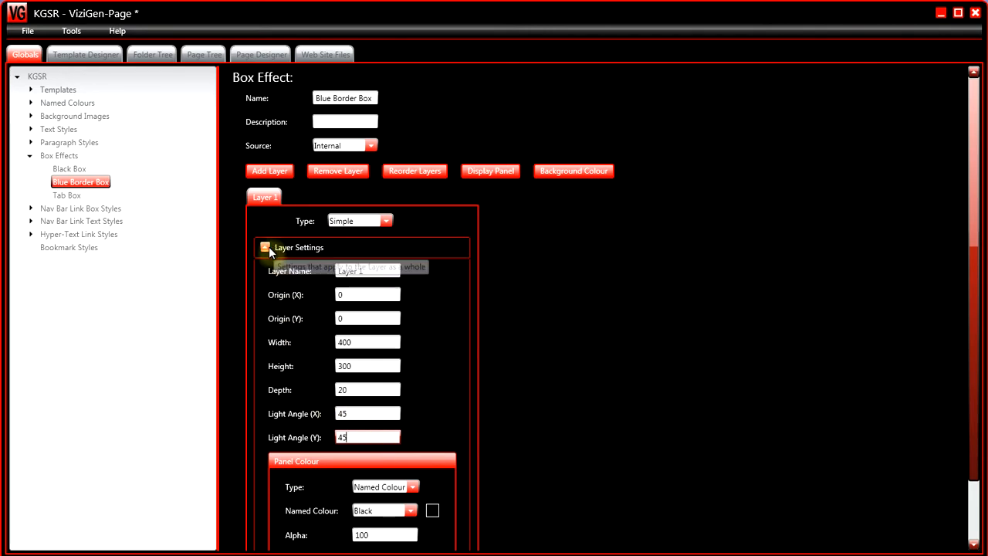
pyautogui.click(265, 247)
pyautogui.click(265, 311)
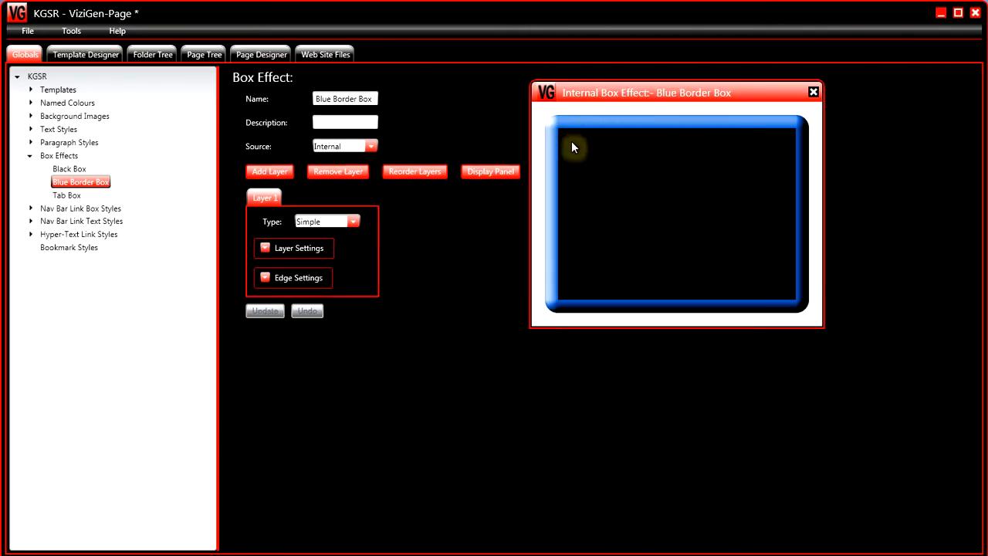
# Set Layer 1's panel colour to the named colour Dark Blue and update the box effect.
pyautogui.click(267, 247)
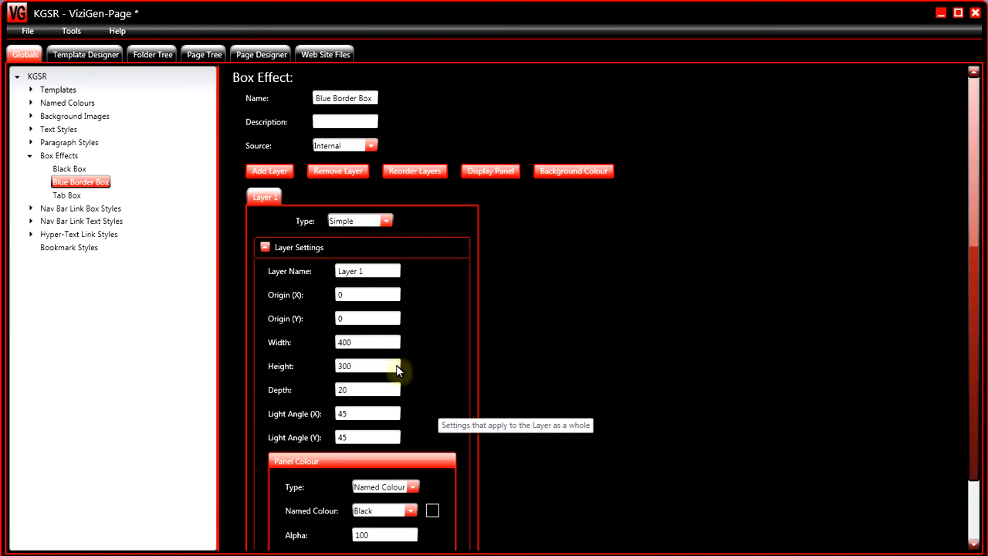
pyautogui.scroll(-1, 971, 394)
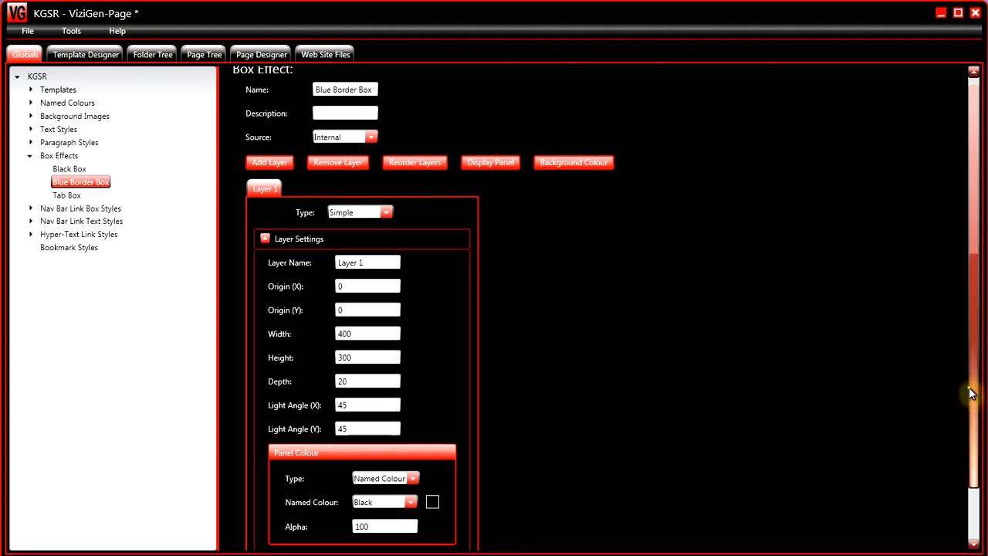
pyautogui.moveTo(971, 394); pyautogui.dragTo(620, 449)
pyautogui.click(411, 418)
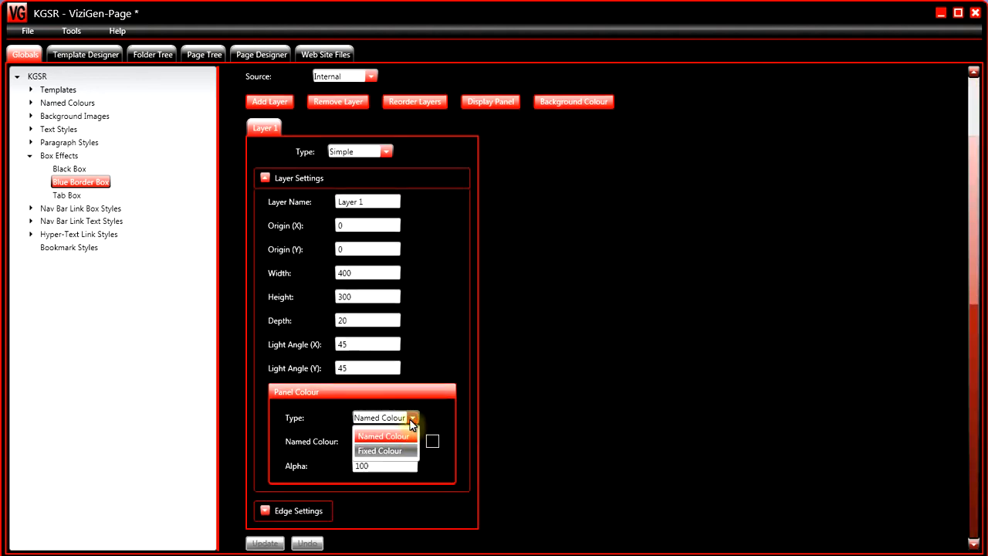
pyautogui.click(397, 436)
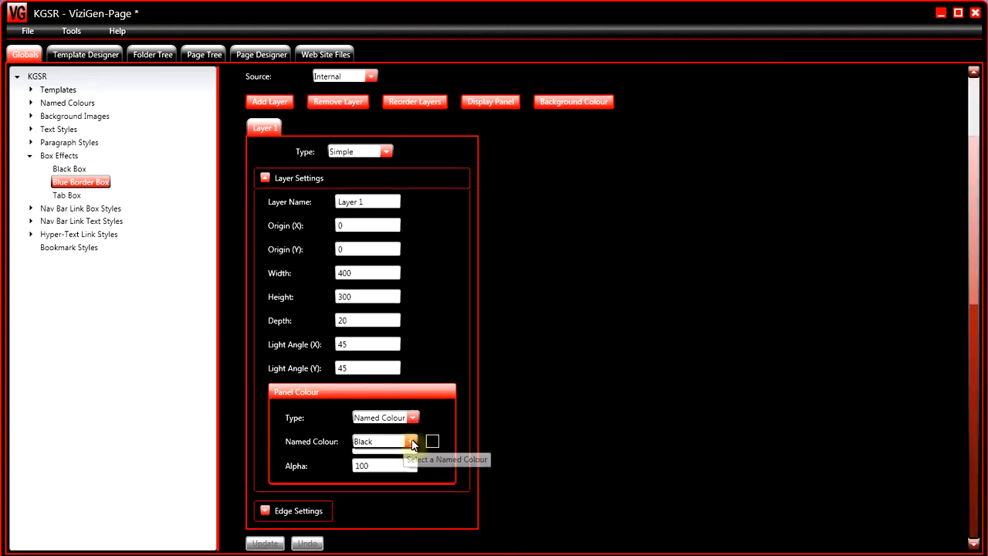
pyautogui.click(411, 442)
pyautogui.click(373, 472)
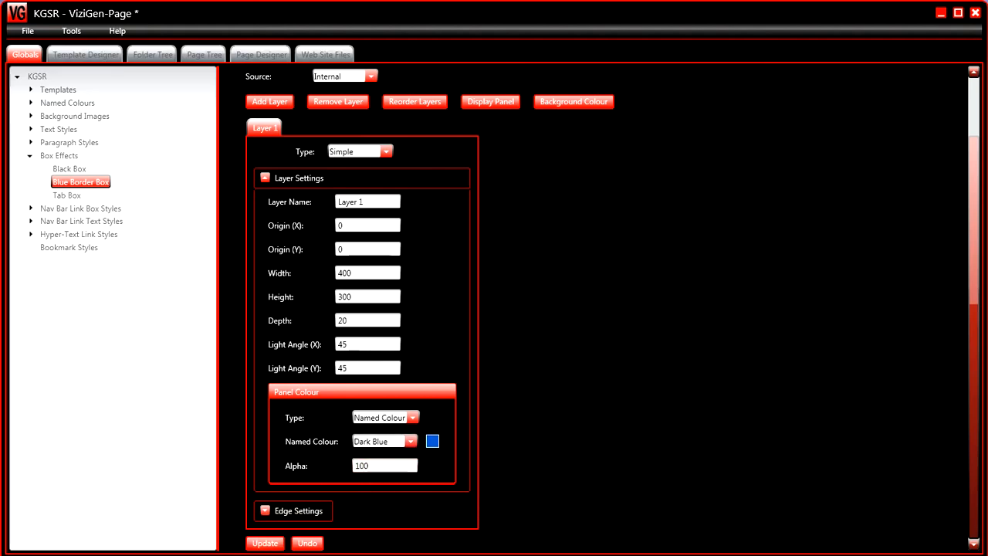
pyautogui.click(265, 542)
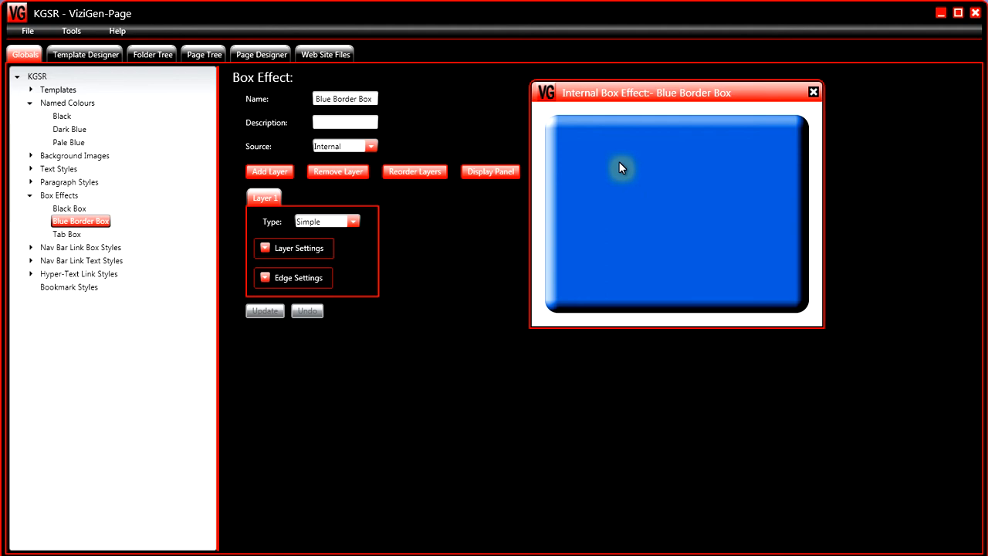
# Review Layer 1's layer settings and display the Blue Border Box preview panel.
pyautogui.click(265, 248)
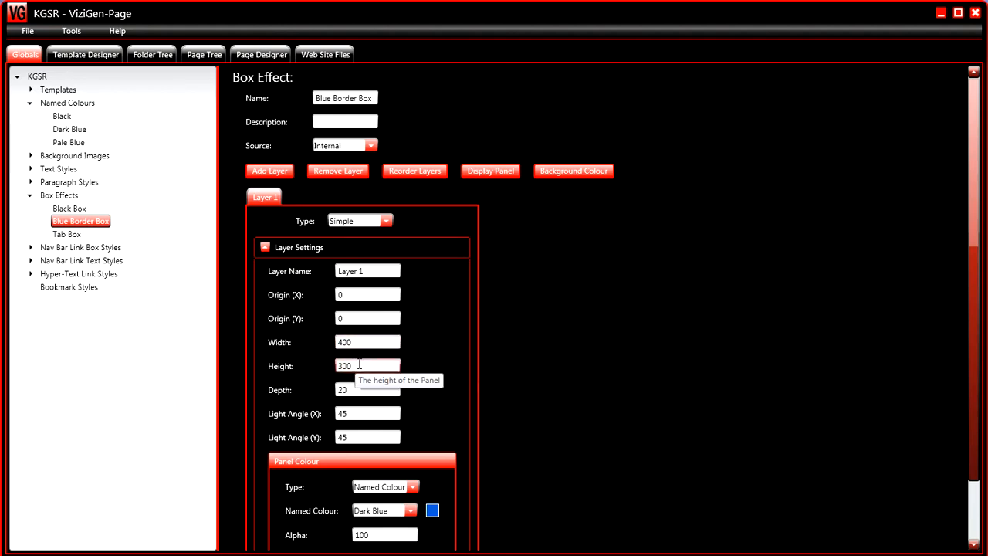
pyautogui.click(265, 250)
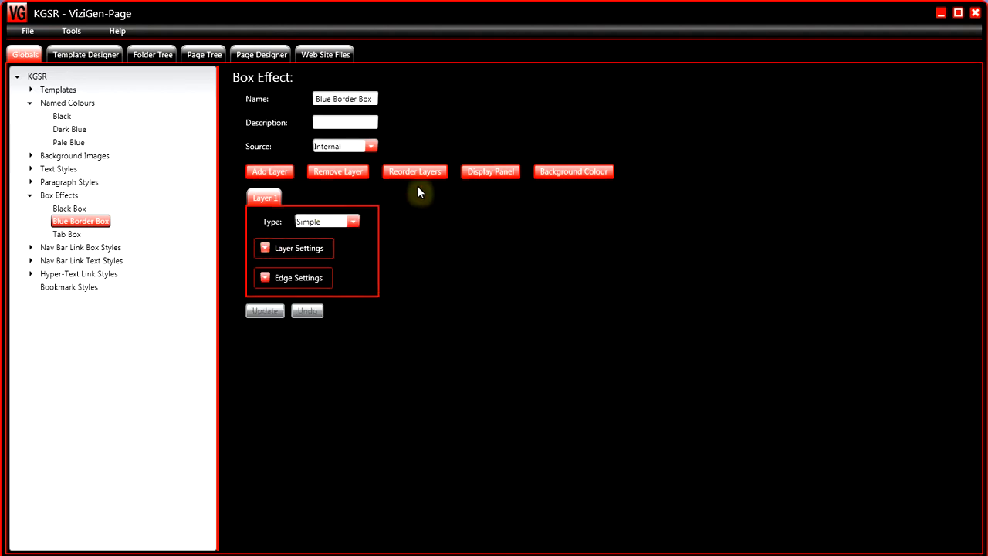
pyautogui.click(468, 173)
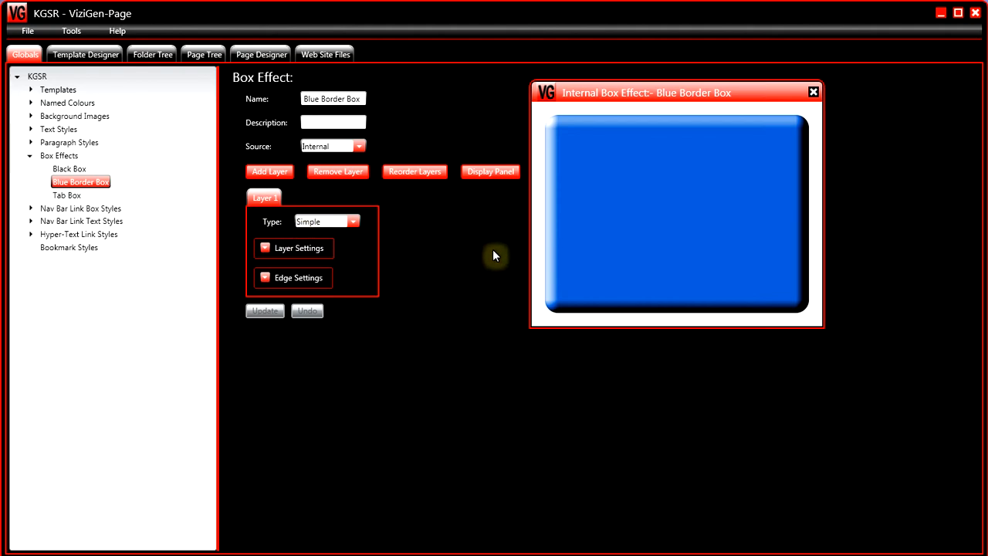
# Check the layer type and source options of the Blue Border Box and display its preview again.
pyautogui.click(355, 221)
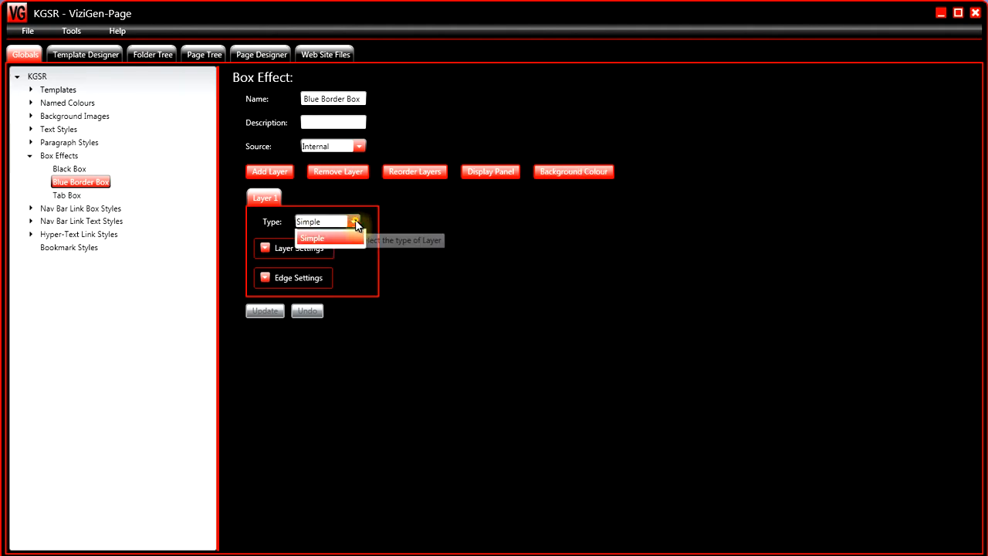
pyautogui.click(385, 162)
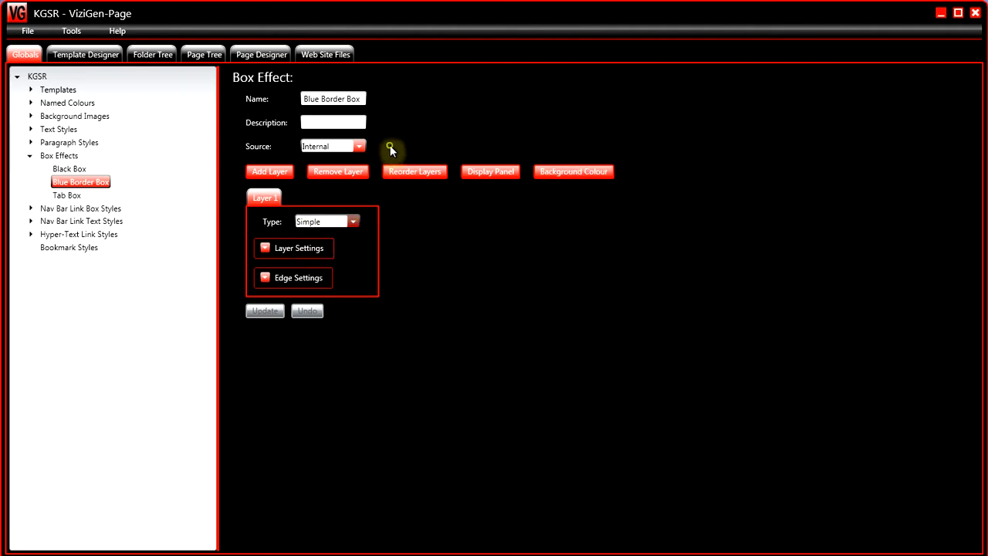
pyautogui.click(360, 146)
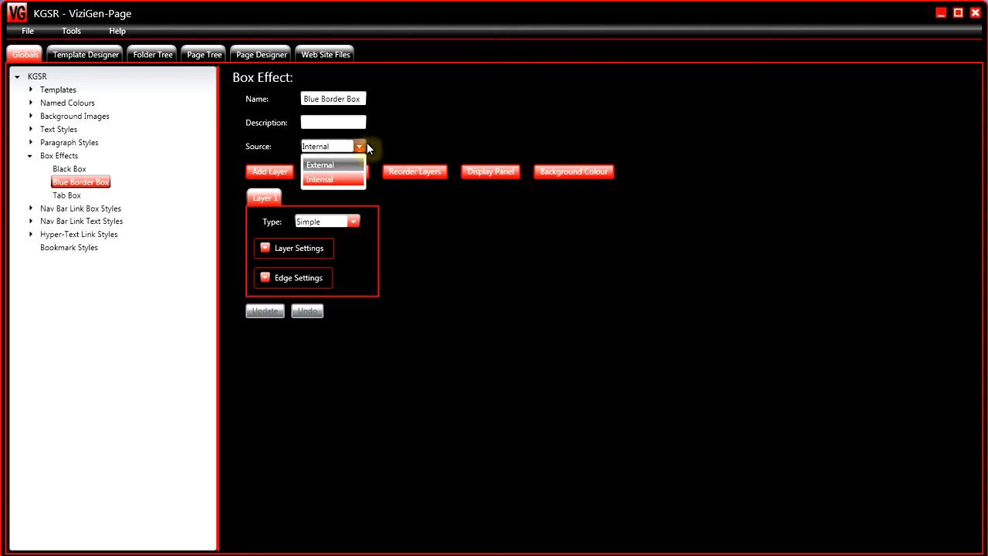
pyautogui.click(390, 142)
pyautogui.click(485, 173)
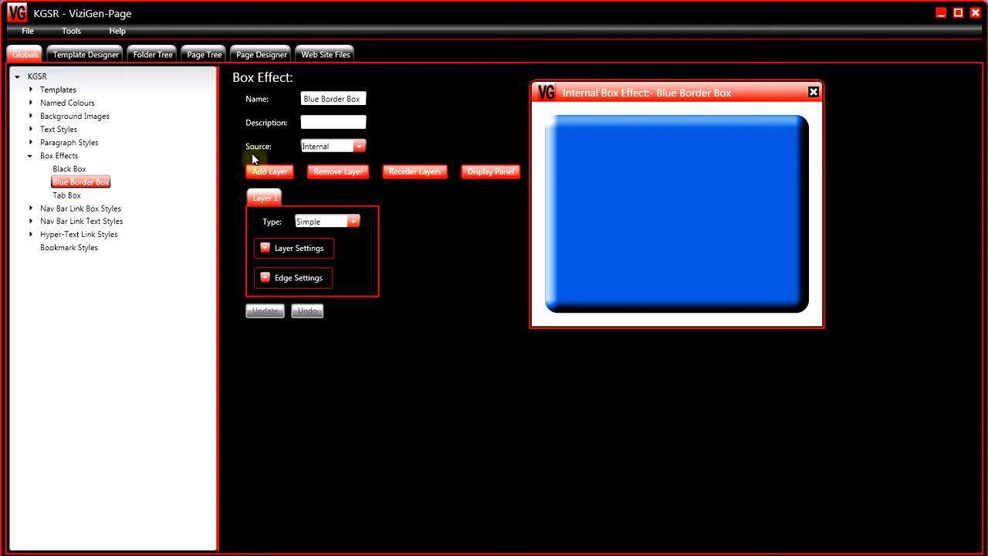
# Preview the Tab Box effect, set its top left corner type to Square and update the box effect.
pyautogui.click(68, 196)
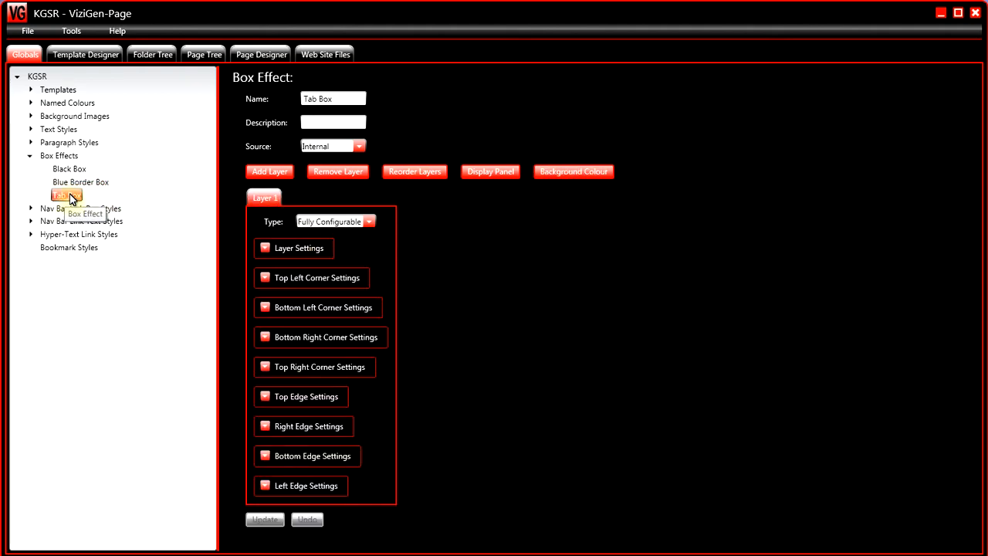
pyautogui.click(471, 172)
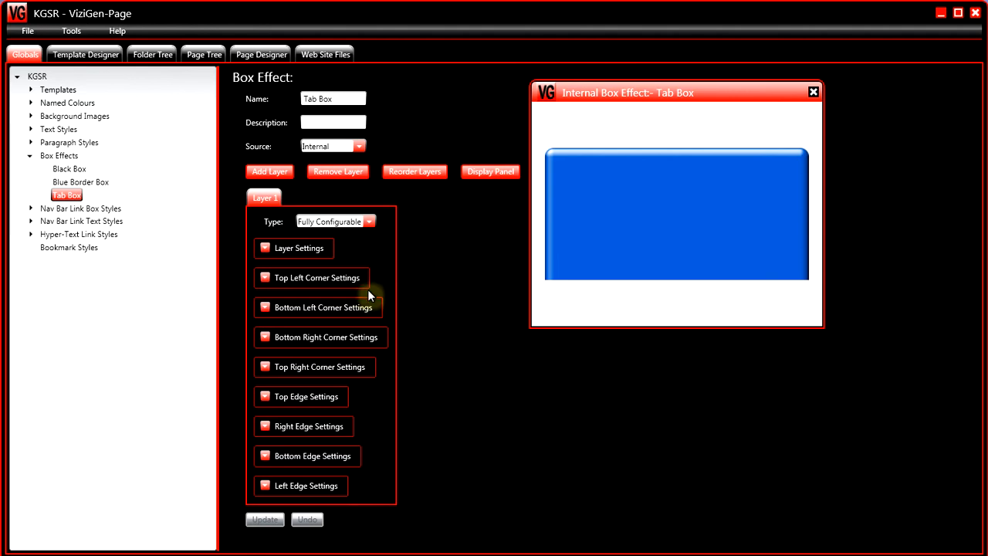
pyautogui.click(264, 278)
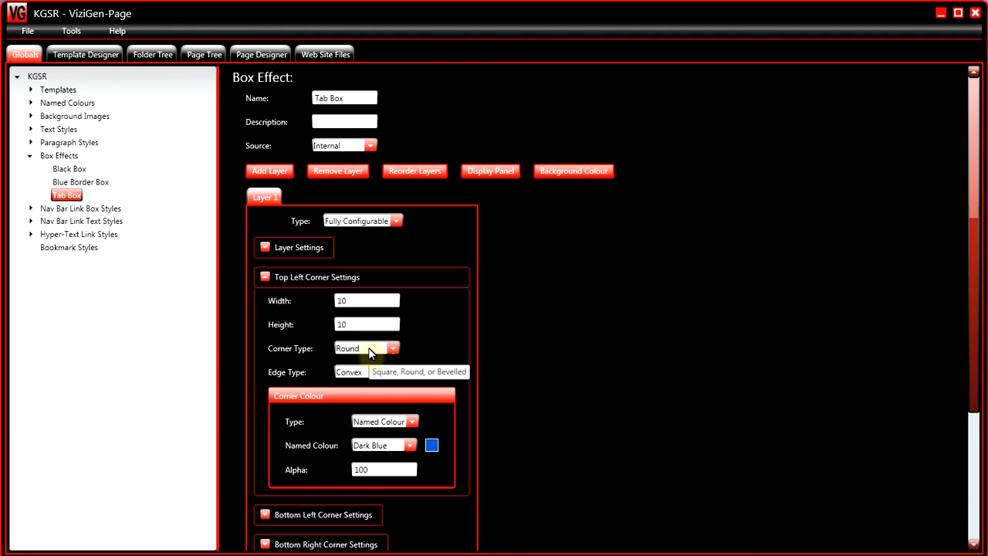
pyautogui.click(393, 349)
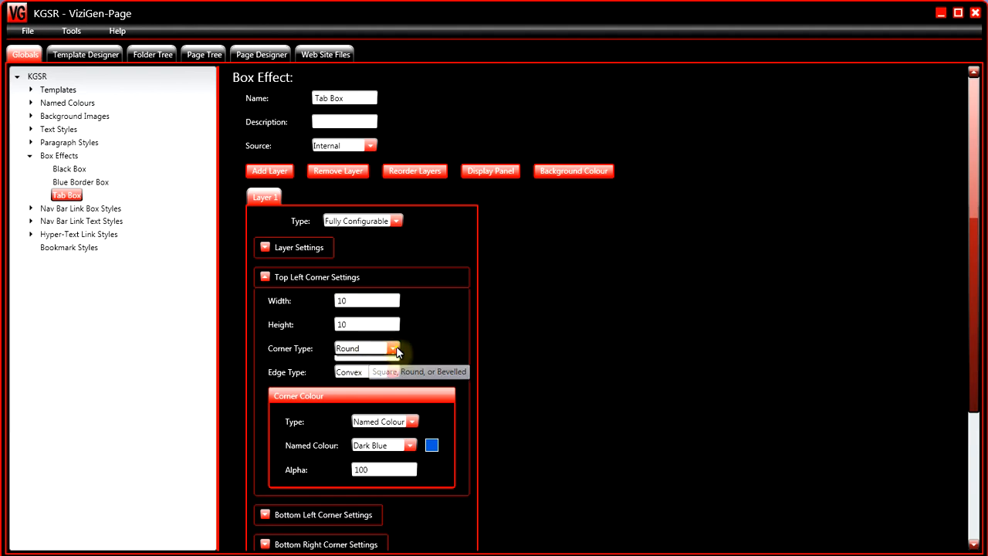
pyautogui.click(361, 396)
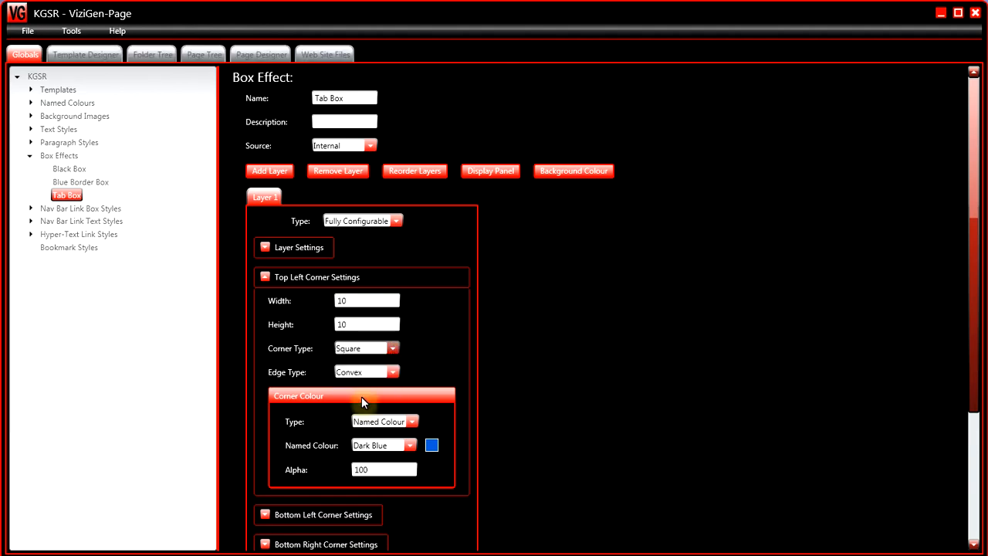
pyautogui.click(265, 279)
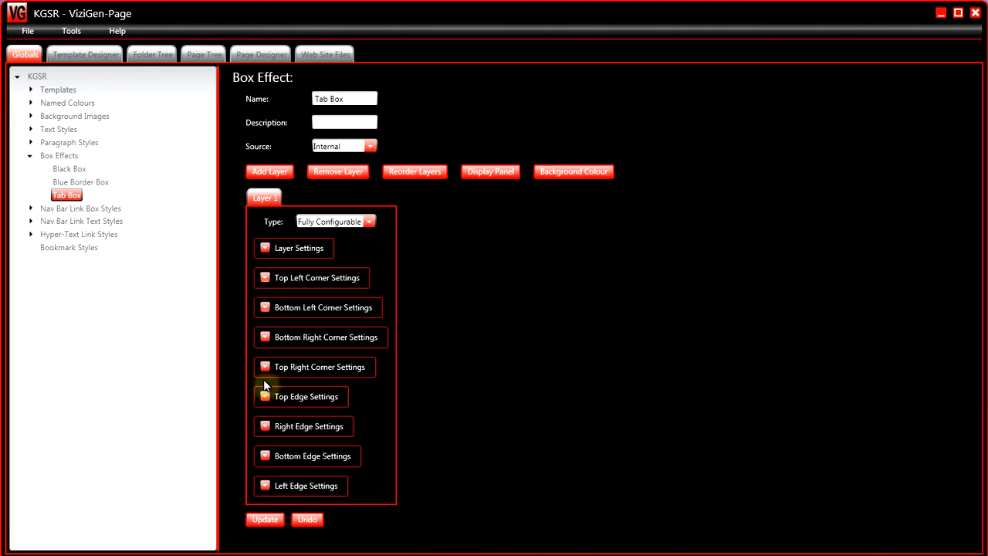
pyautogui.click(265, 520)
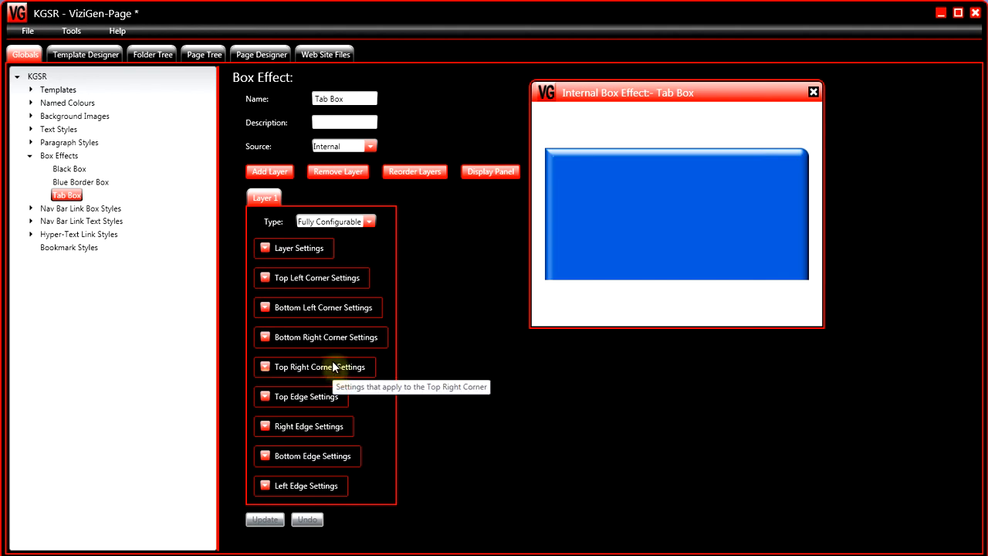
# Review the Tab Box's bottom left corner settings, preview and source options, and open the Black Box effect.
pyautogui.click(265, 307)
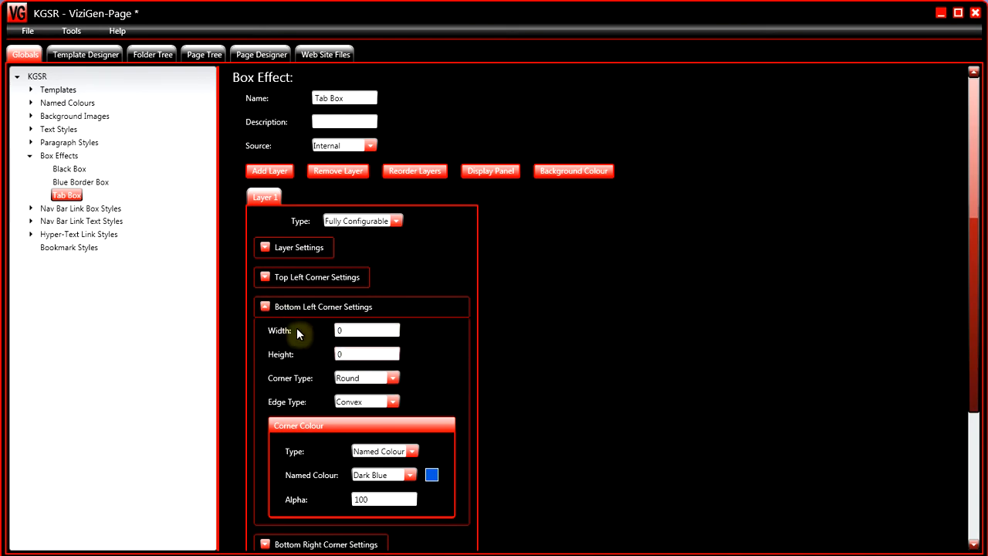
pyautogui.click(266, 306)
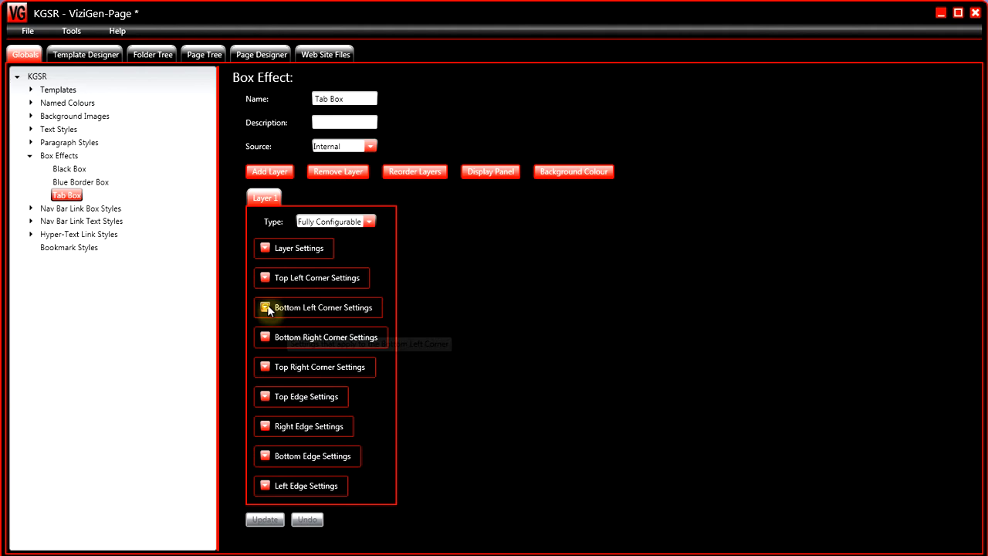
pyautogui.click(481, 172)
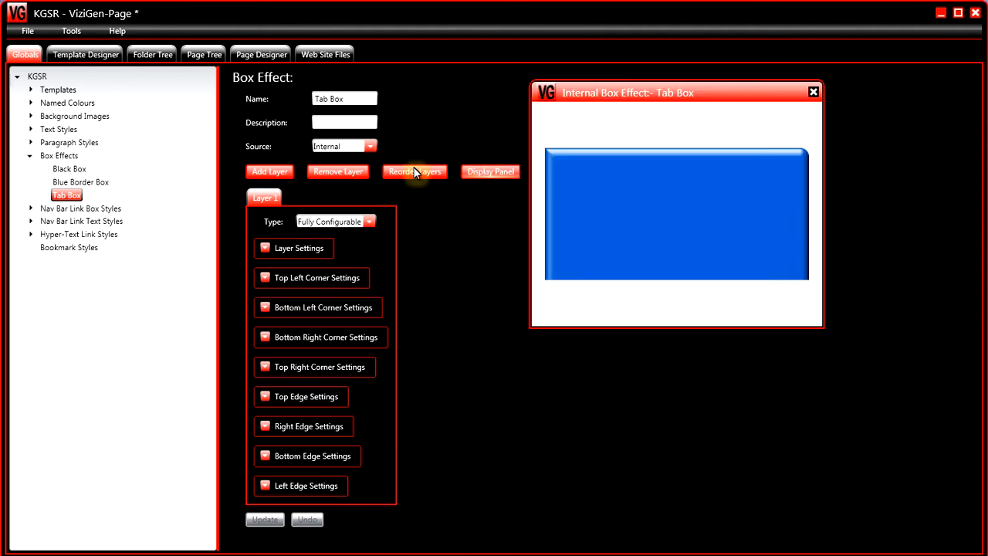
pyautogui.click(371, 148)
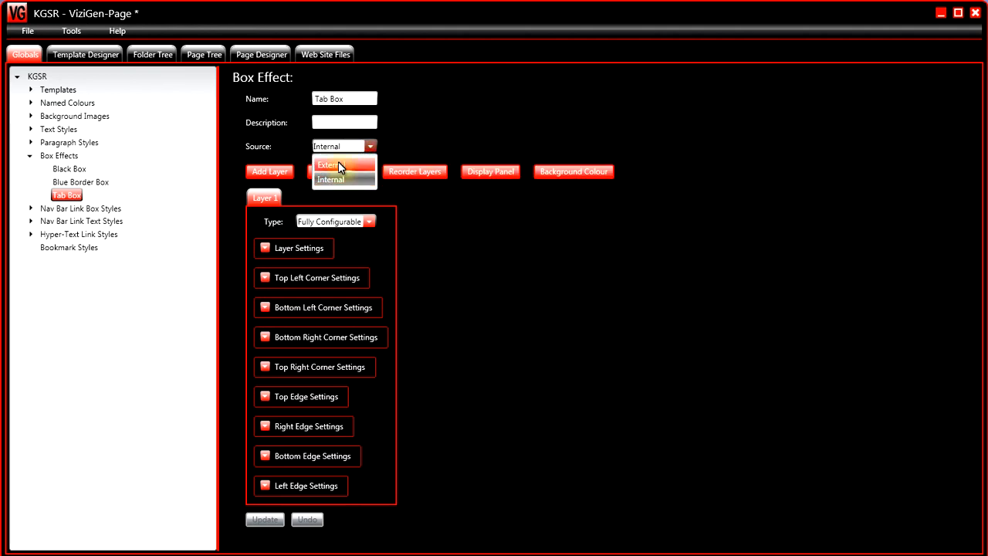
pyautogui.click(75, 172)
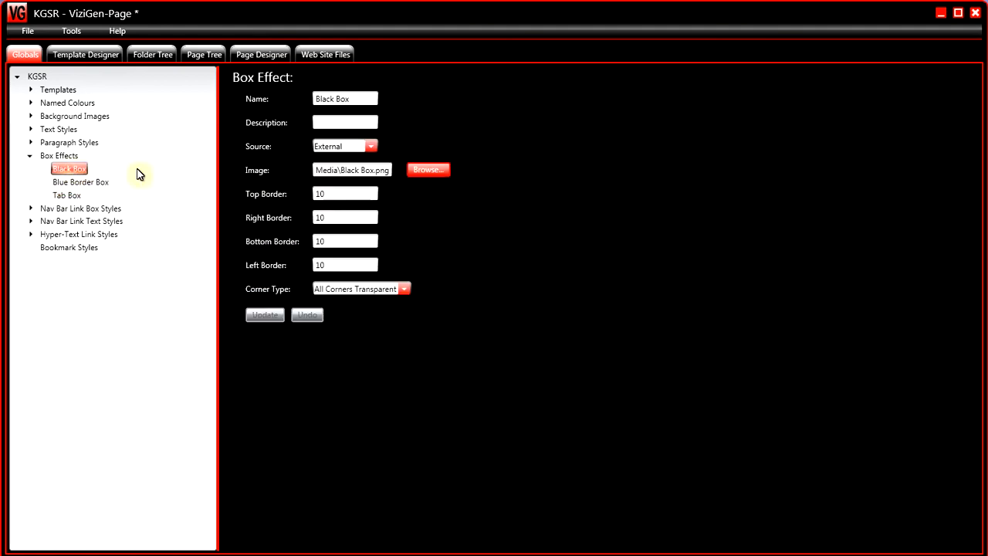